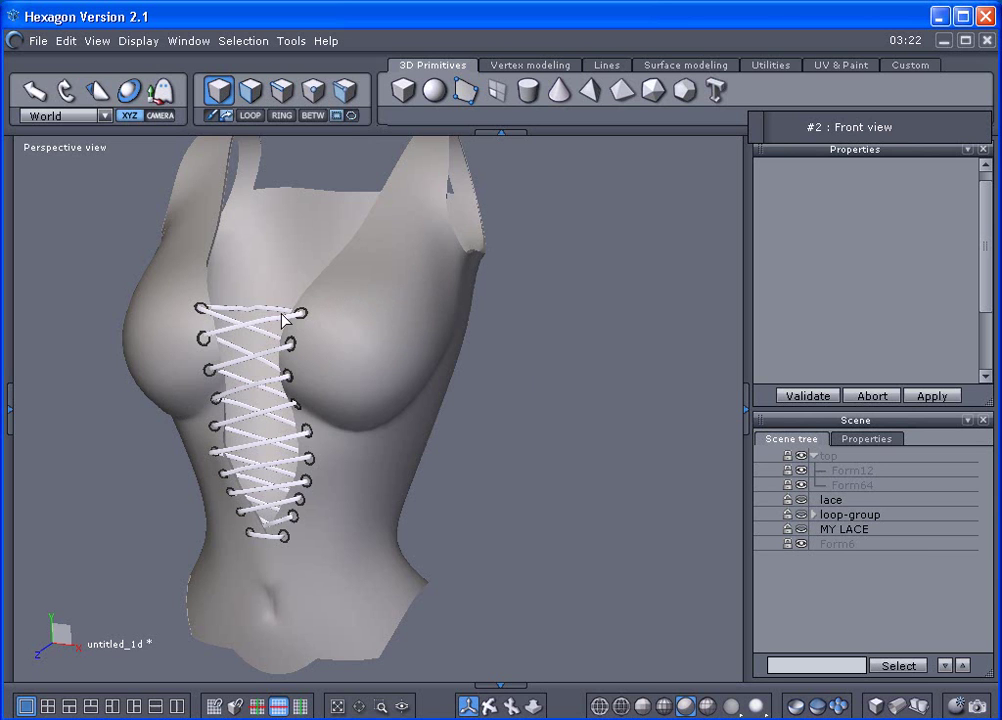
# Examine the crisscross lacing and eyelets on the front of the top from several angles
pyautogui.scroll(2, 268, 343)
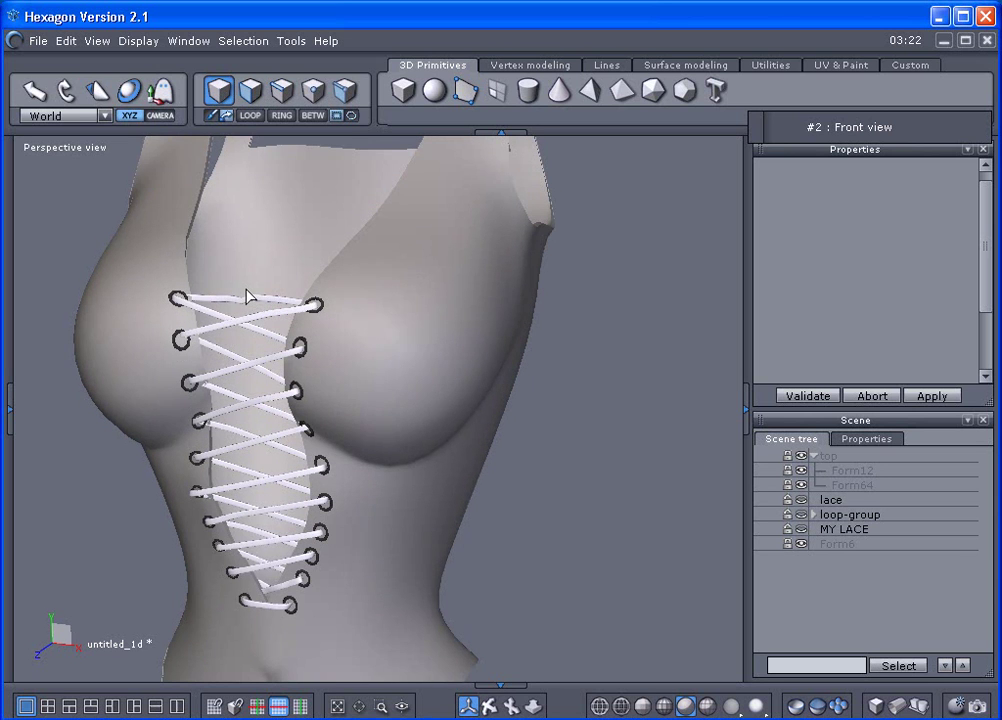
pyautogui.moveTo(279, 289); pyautogui.dragTo(368, 291, button='right')
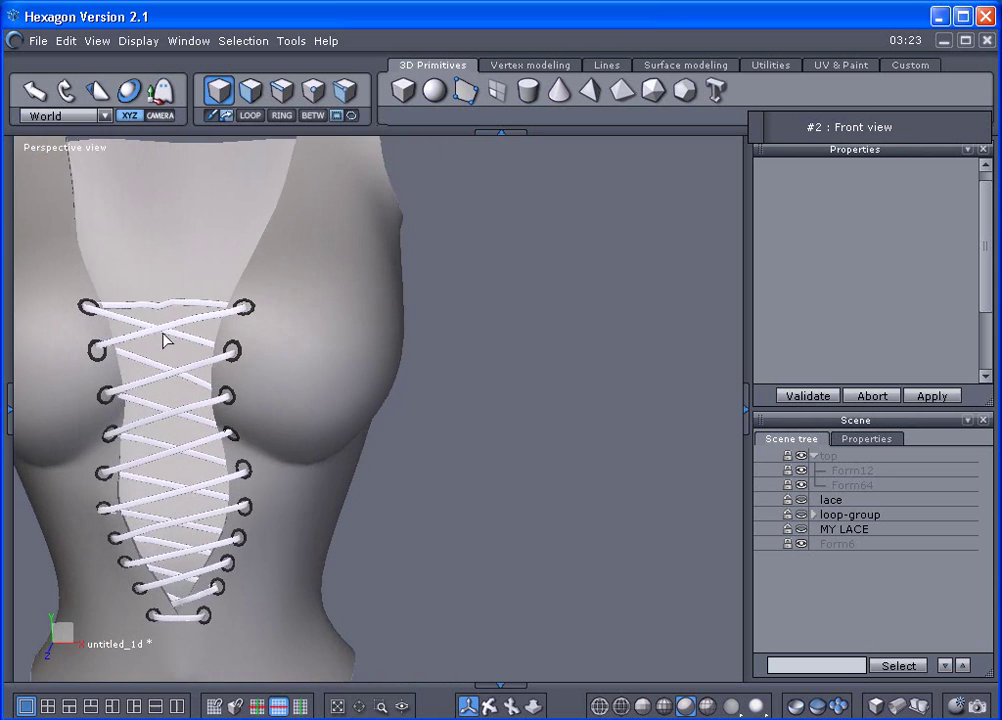
pyautogui.moveTo(163, 334); pyautogui.dragTo(282, 361, button='middle')
pyautogui.scroll(2, 283, 369)
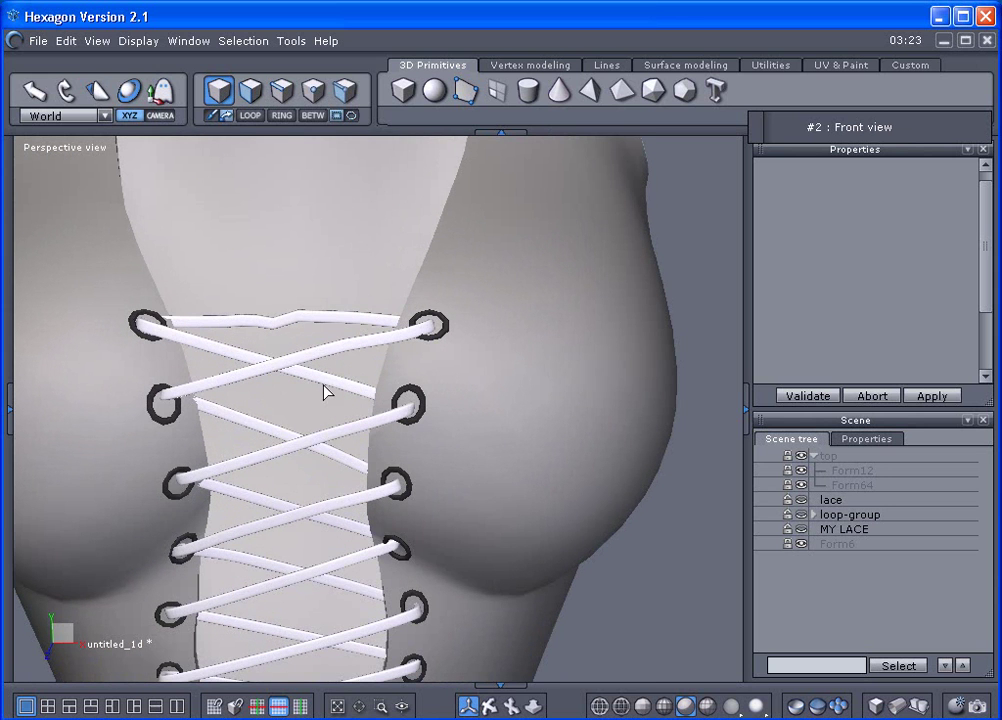
pyautogui.scroll(-4, 324, 390)
pyautogui.scroll(-1, 324, 389)
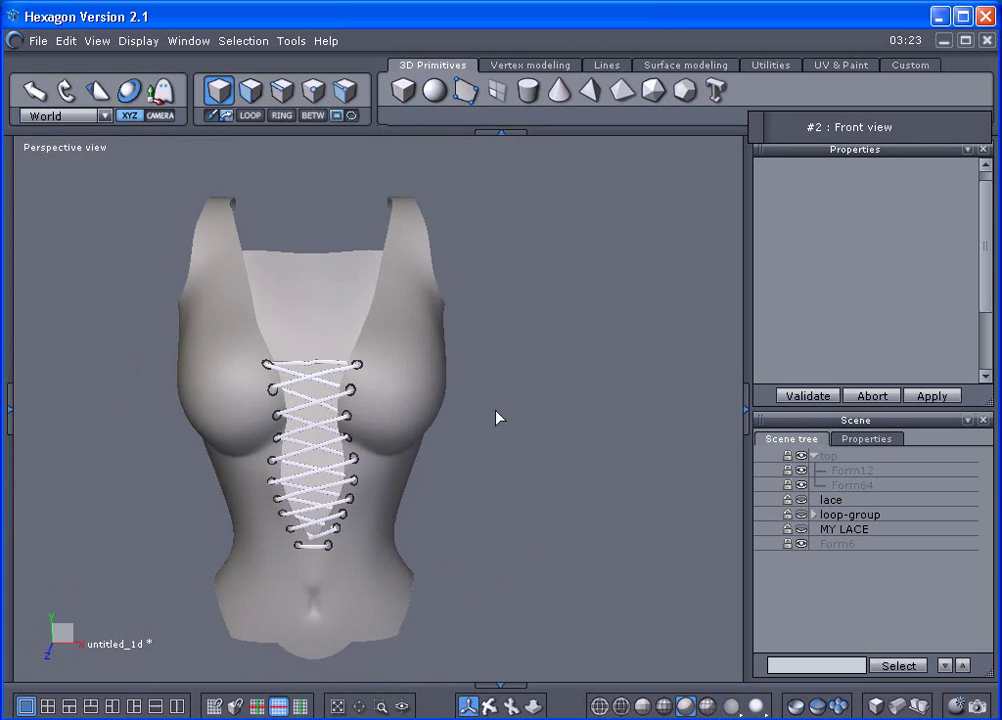
pyautogui.moveTo(497, 416); pyautogui.dragTo(410, 443, button='middle')
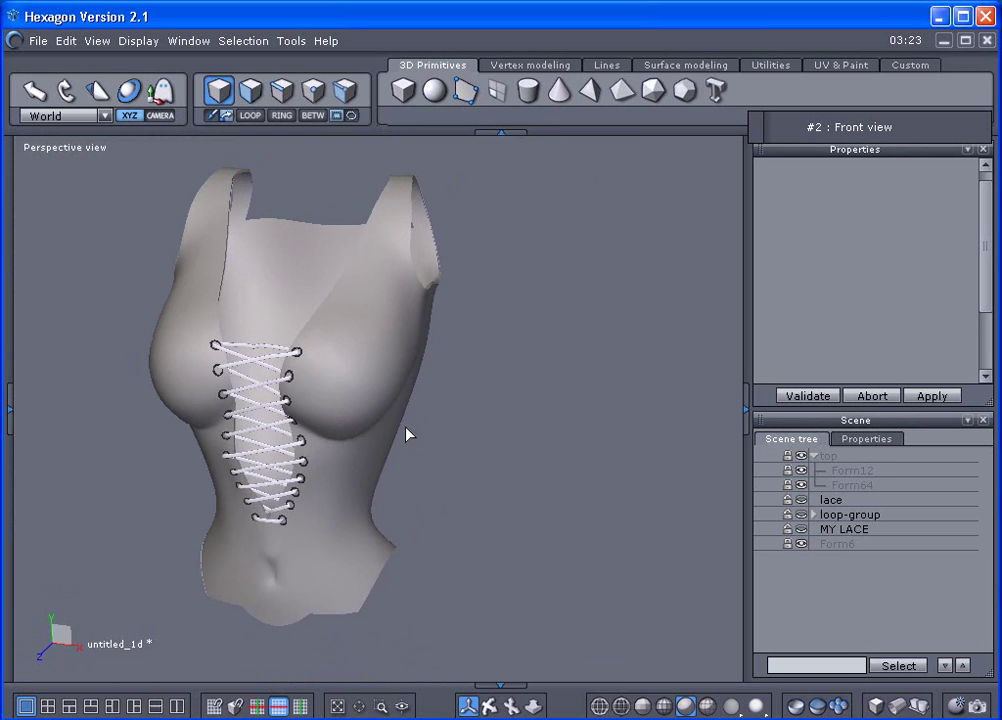
# Draw a narrow vertical ellipse from its center beside the torso, about 1.8 wide and 15 tall, with 20 points
pyautogui.click(606, 65)
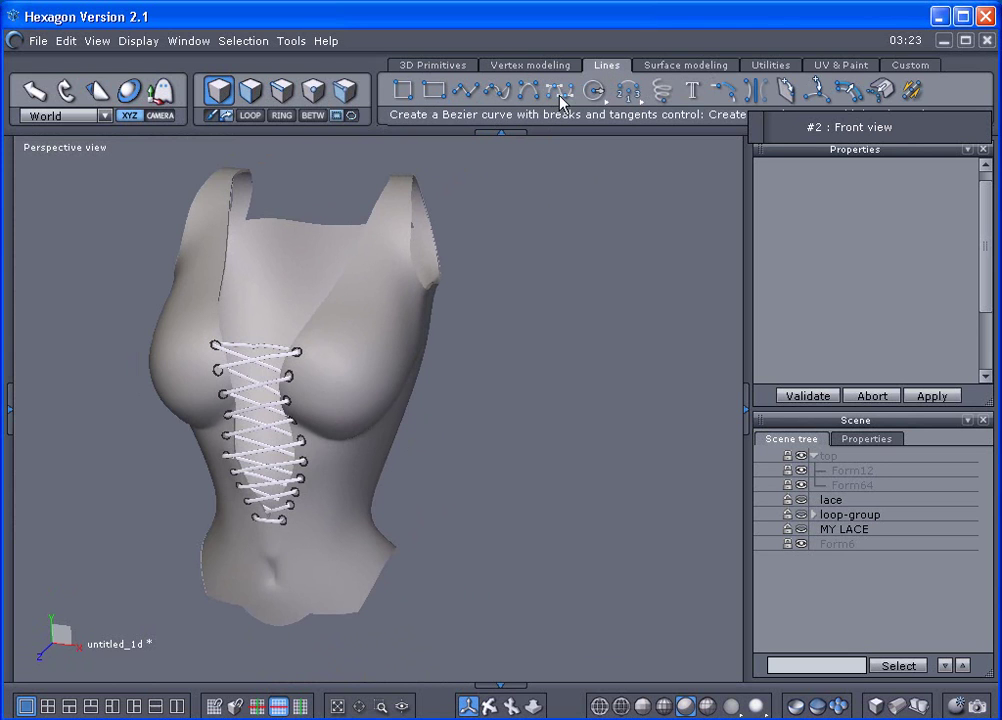
pyautogui.moveTo(608, 96); pyautogui.dragTo(600, 121)
pyautogui.click(542, 403)
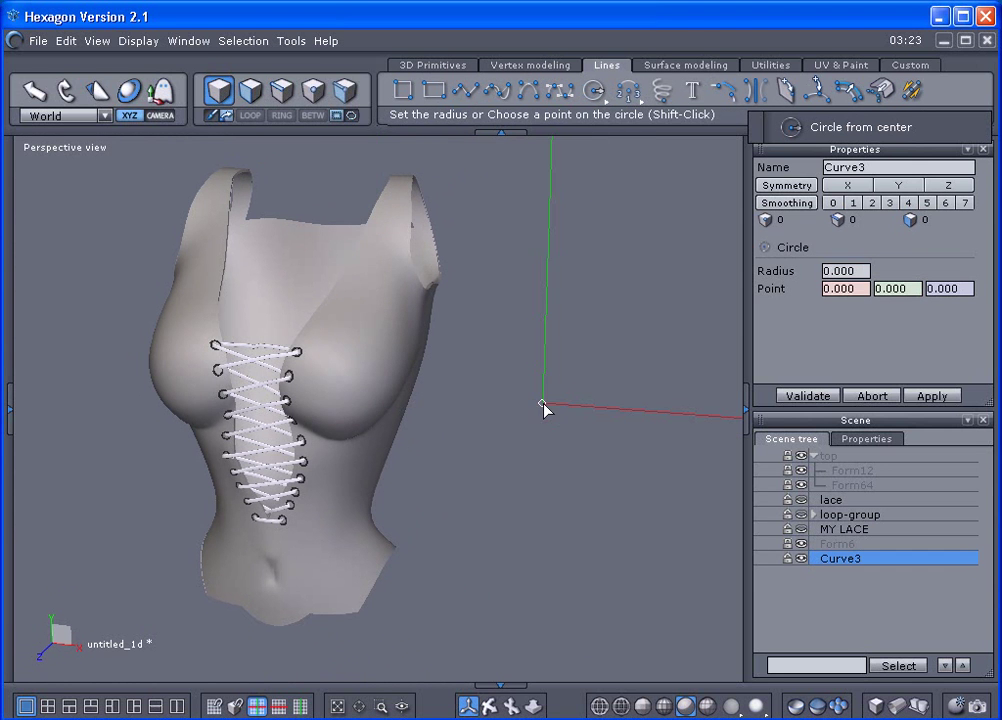
pyautogui.click(558, 298)
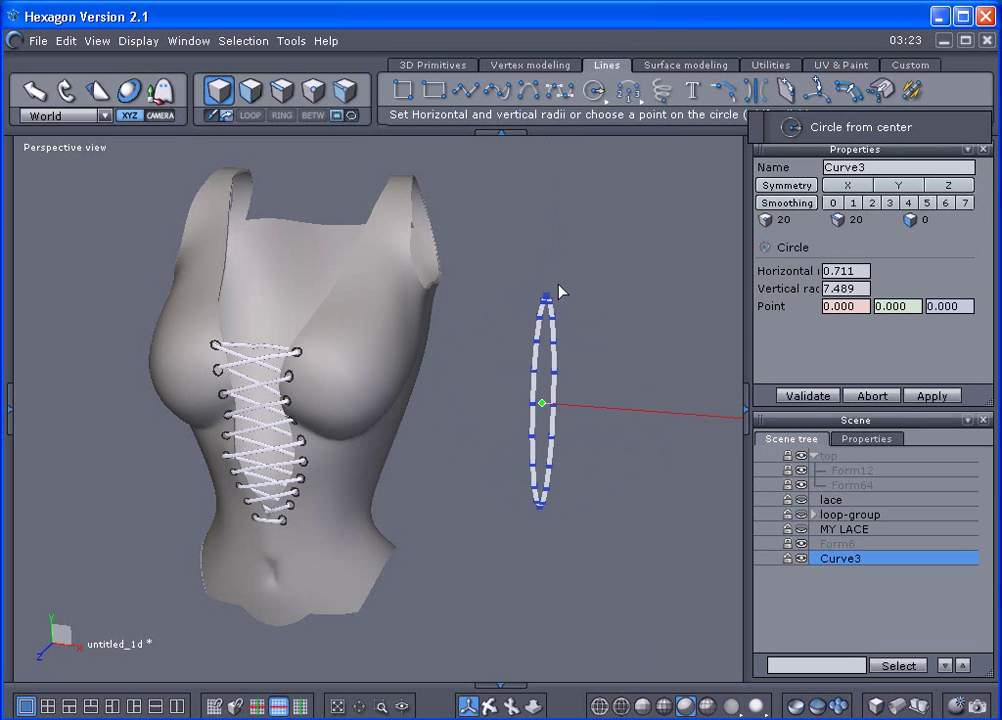
pyautogui.click(565, 292)
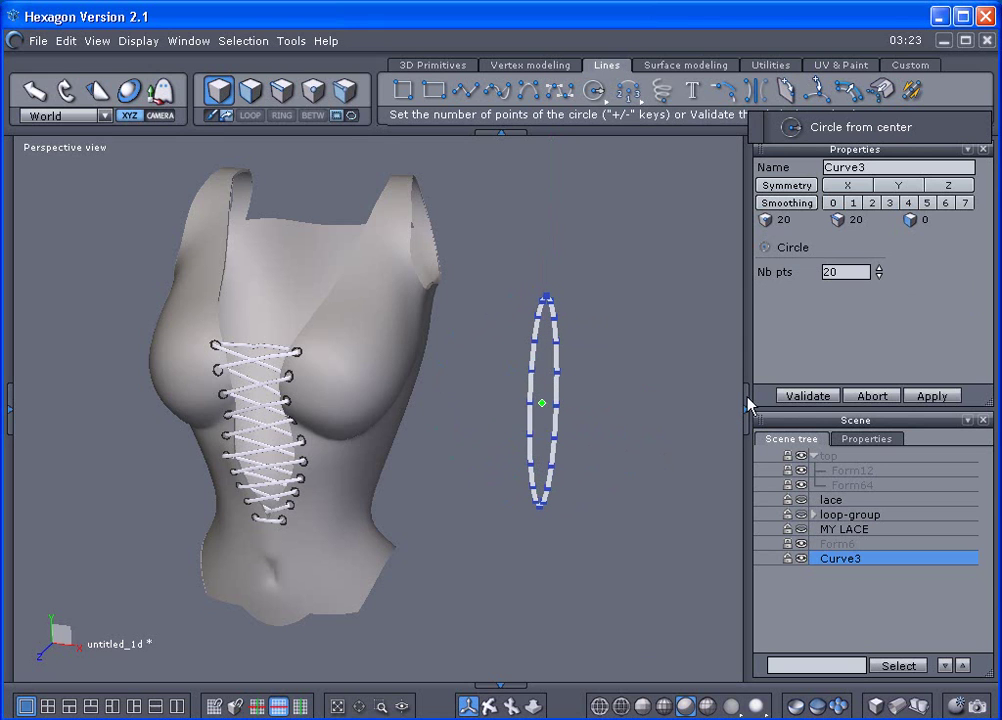
pyautogui.click(799, 396)
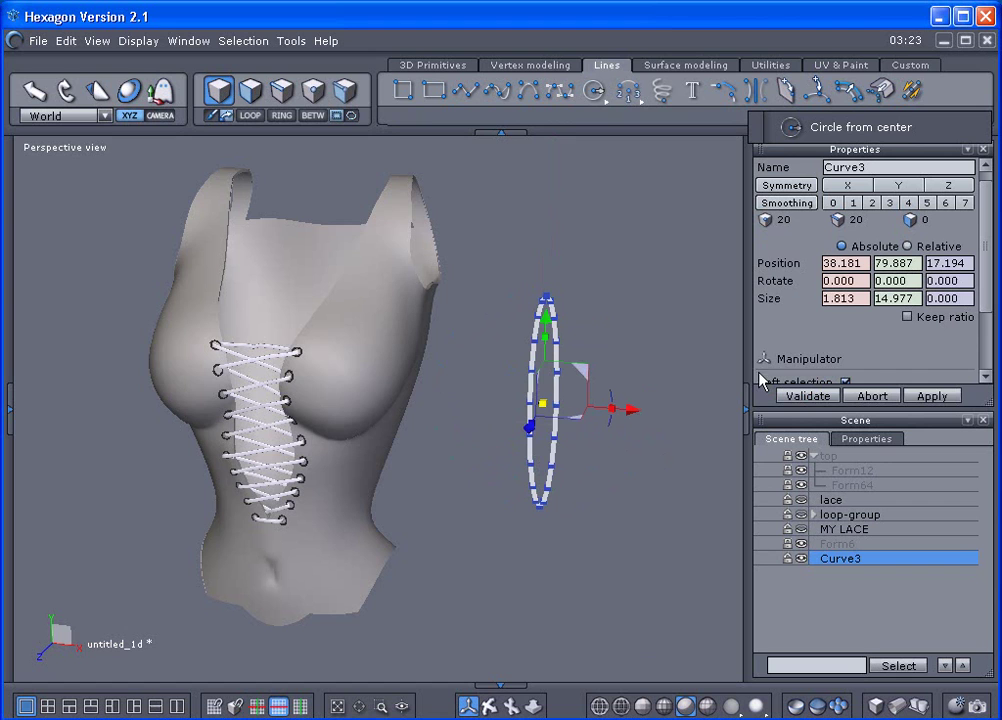
# Rotate the ellipse about 75° around the Y axis
pyautogui.press('2')
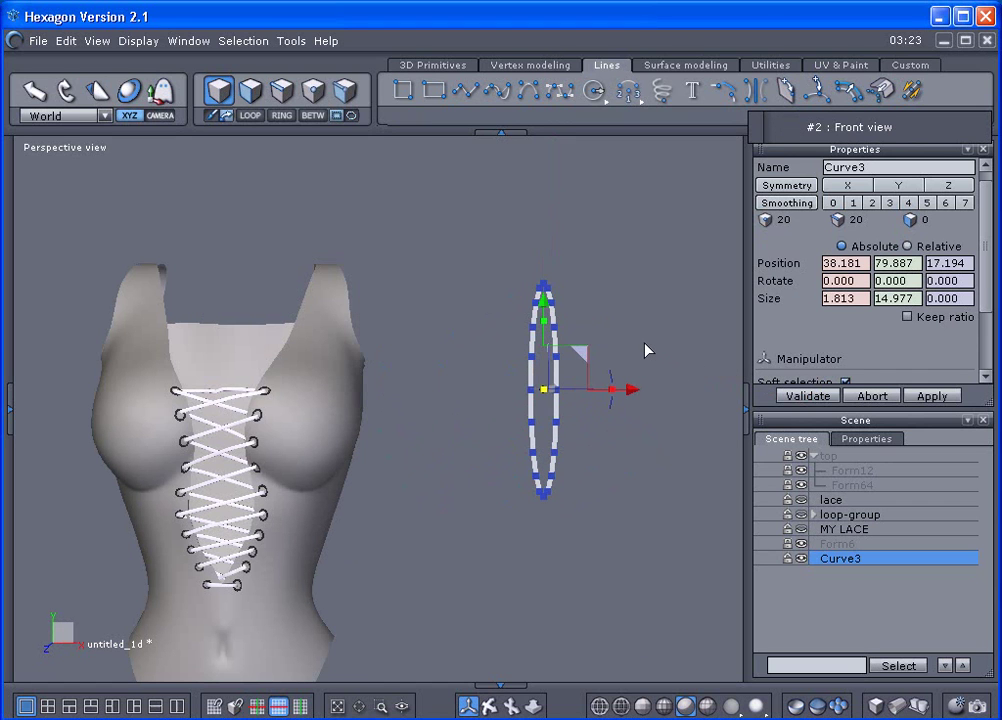
pyautogui.moveTo(643, 348); pyautogui.dragTo(556, 483, button='middle')
pyautogui.moveTo(555, 484); pyautogui.dragTo(583, 455)
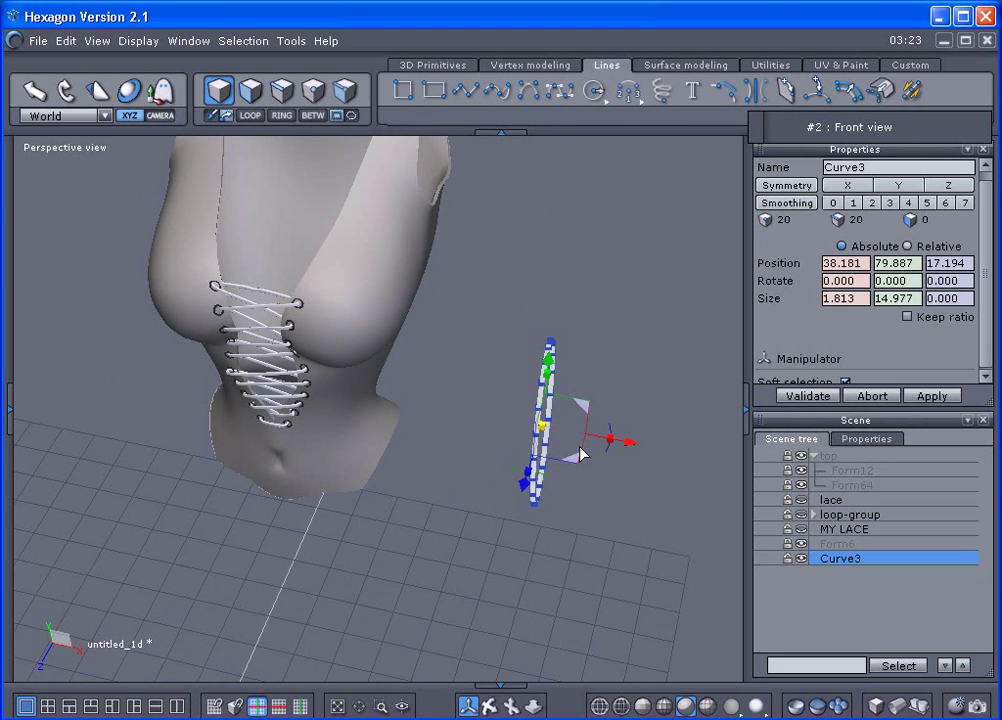
# Duplicate the ellipse, turn the copy to about -46° around Y, shrink it to about 11.4 tall and move it toward the torso to X about 35.6
pyautogui.hotkey('ctrl', 'c')
pyautogui.hotkey('ctrl', 'v')
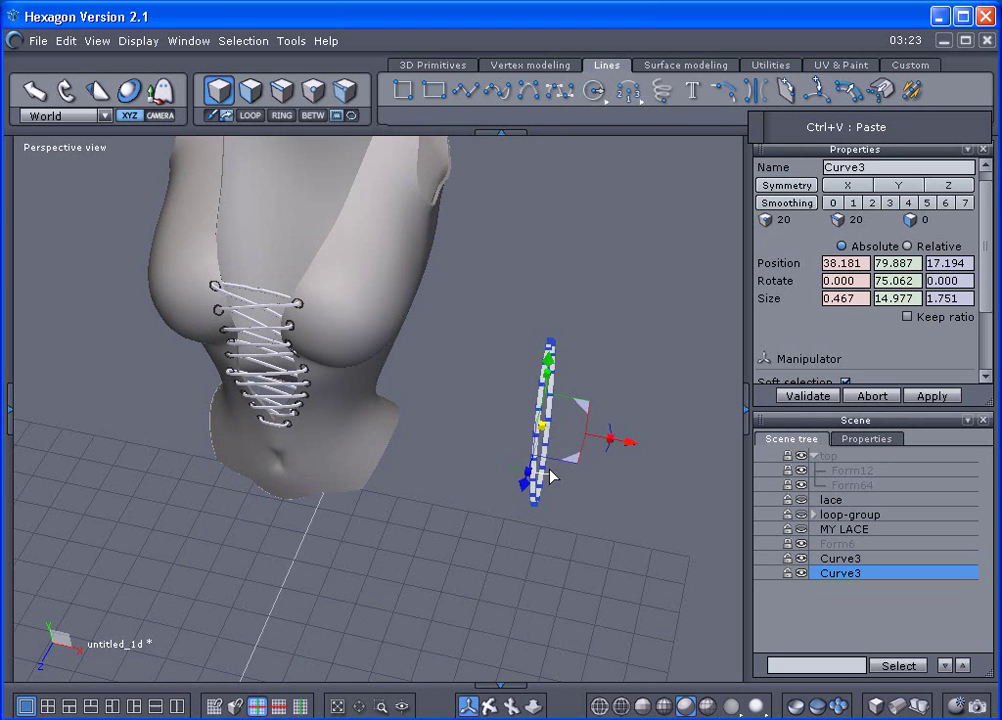
pyautogui.moveTo(540, 477); pyautogui.dragTo(477, 396)
pyautogui.moveTo(628, 439); pyautogui.dragTo(590, 434)
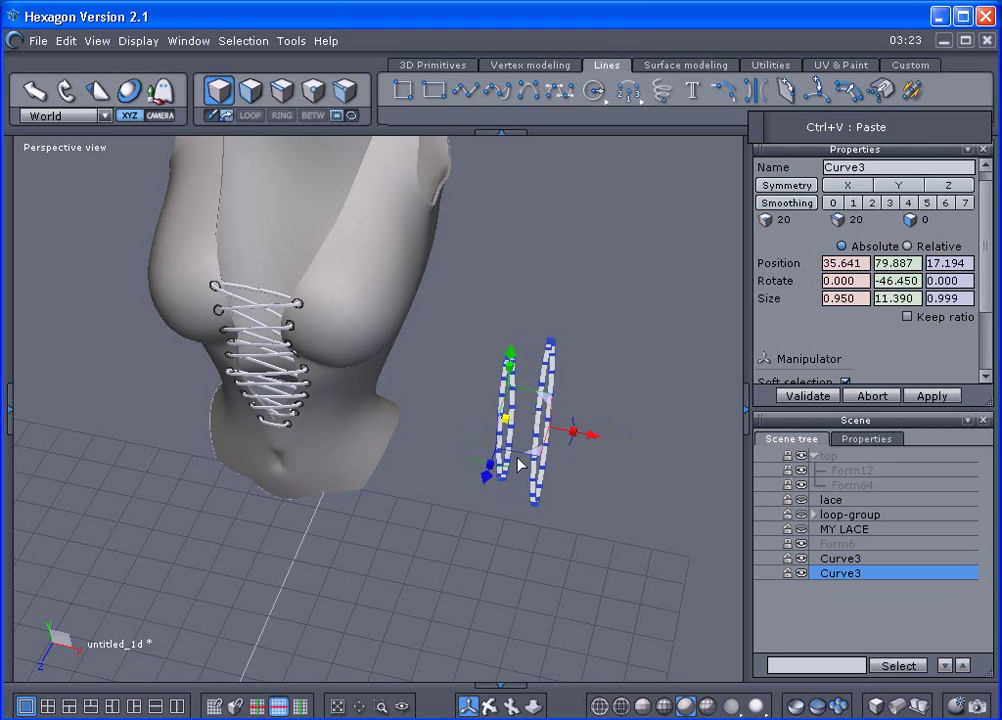
# Tilt the smaller ellipse to about -12.4° around the Z axis and fine-tune its height to about 11.2
pyautogui.scroll(4, 520, 435)
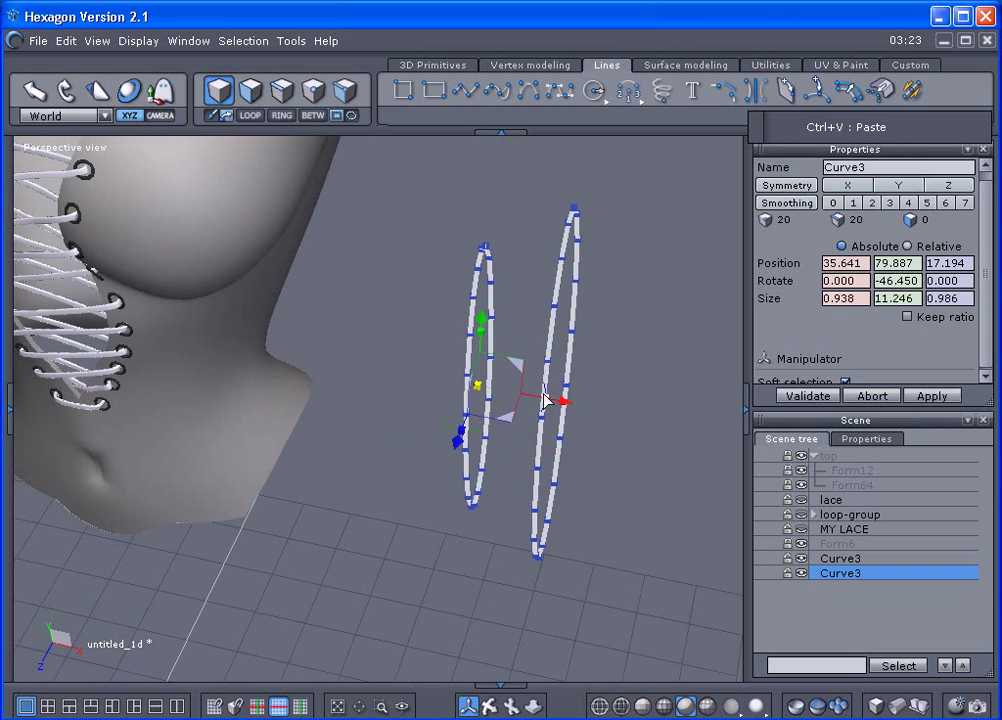
pyautogui.moveTo(543, 386); pyautogui.dragTo(544, 393)
pyautogui.moveTo(545, 398); pyautogui.dragTo(501, 482, button='middle')
# Snap the top point of the smaller ellipse onto the top point of the larger one with Snap/Align
pyautogui.click(770, 66)
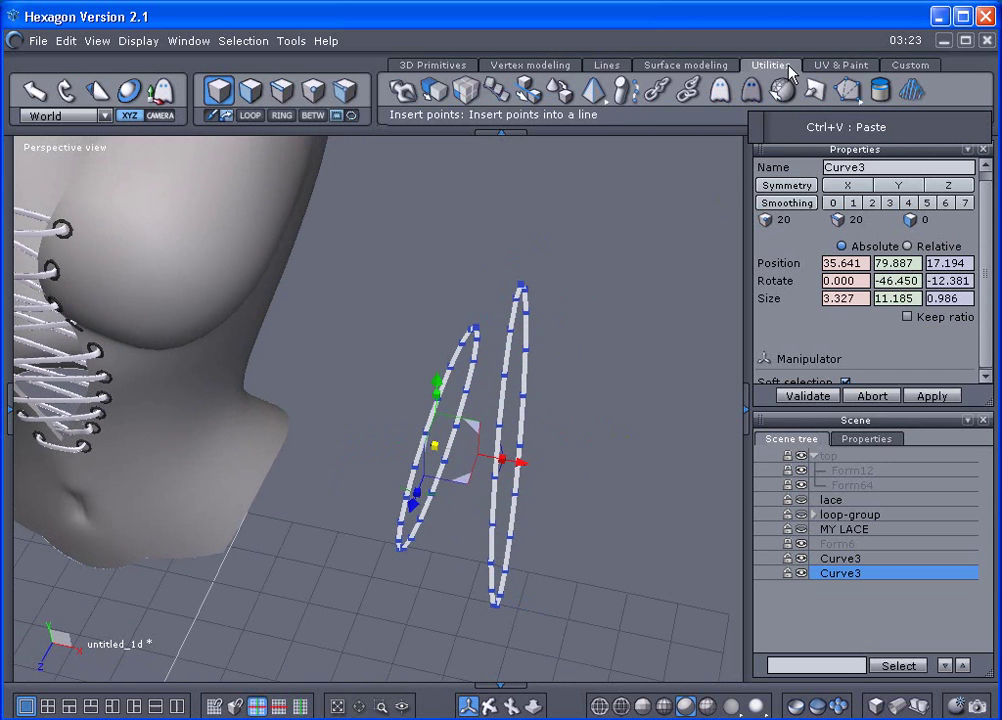
pyautogui.click(530, 92)
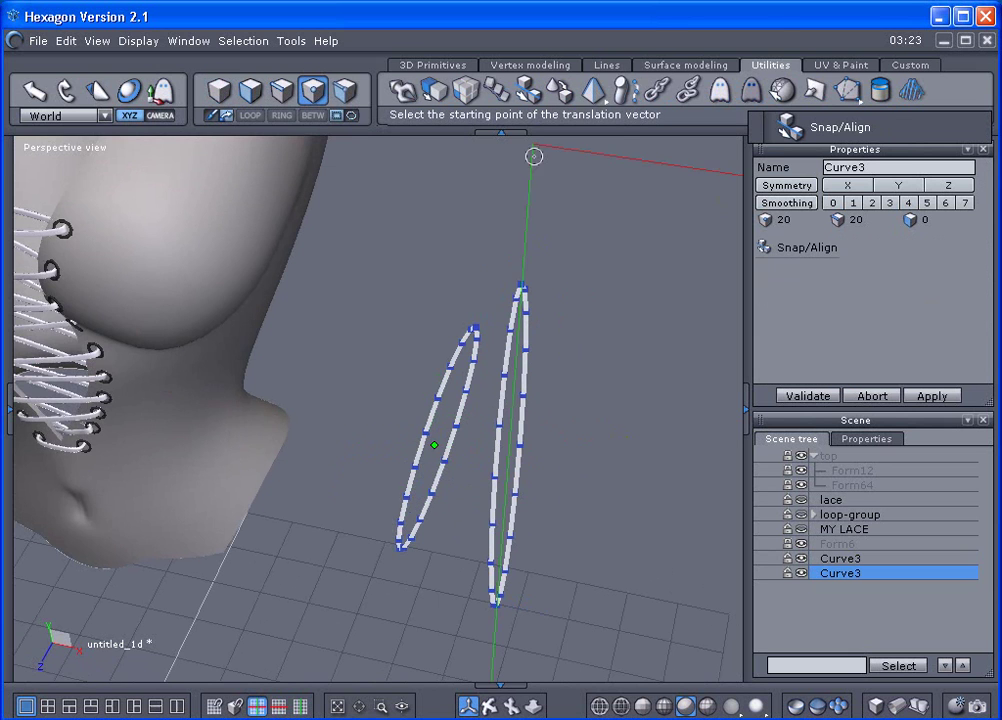
pyautogui.scroll(3, 519, 291)
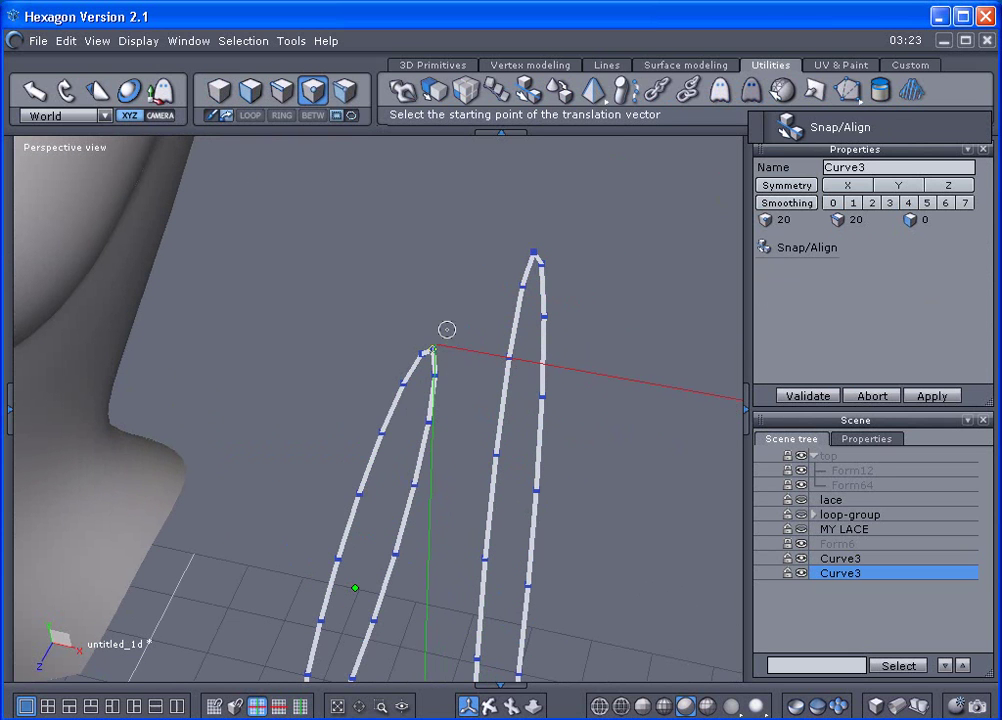
pyautogui.click(437, 349)
pyautogui.click(533, 254)
pyautogui.scroll(-2, 571, 388)
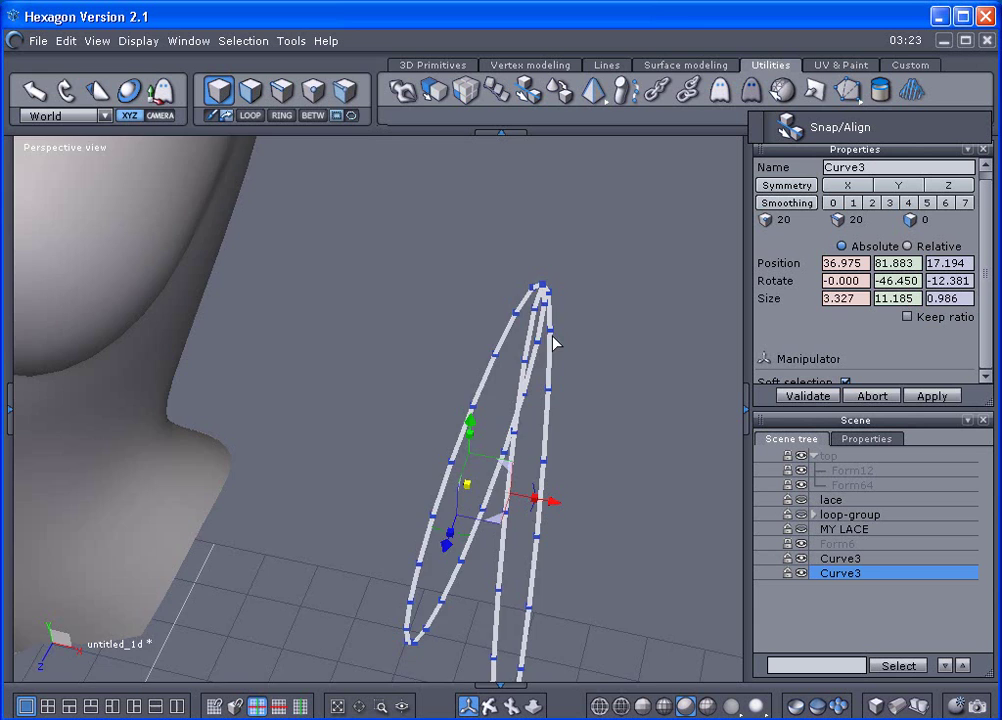
# Draw a four-point control curve from the shared loop tip down and outward toward the torso, about 4.5 wide and 13.6 tall
pyautogui.moveTo(552, 342); pyautogui.dragTo(496, 199, button='middle')
pyautogui.scroll(-2, 478, 293)
pyautogui.moveTo(484, 318); pyautogui.dragTo(523, 286, button='middle')
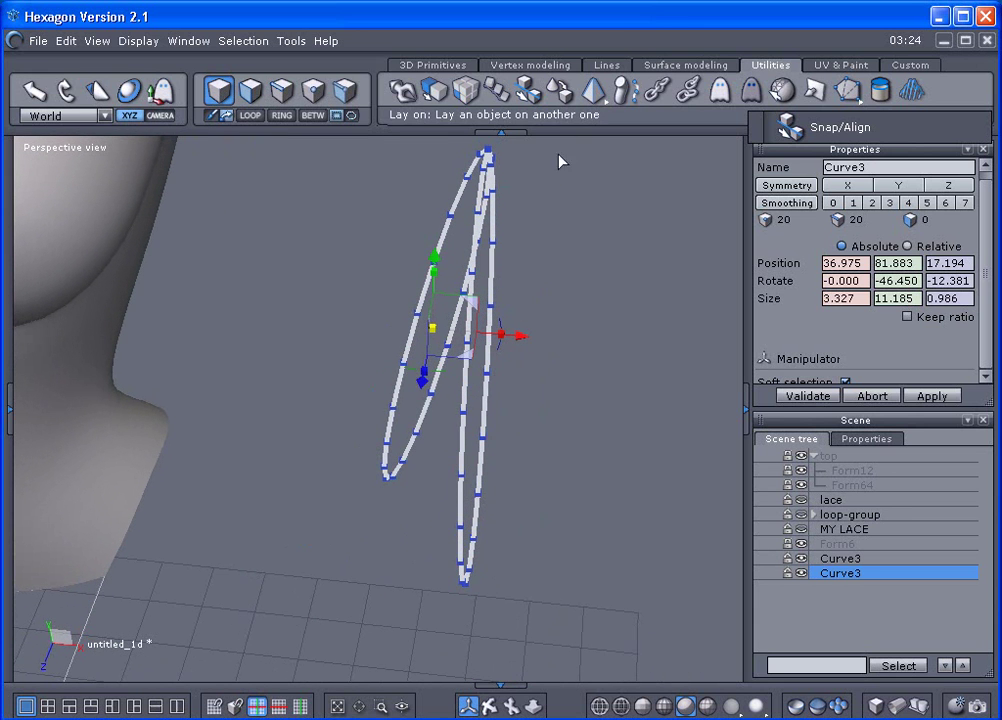
pyautogui.click(612, 67)
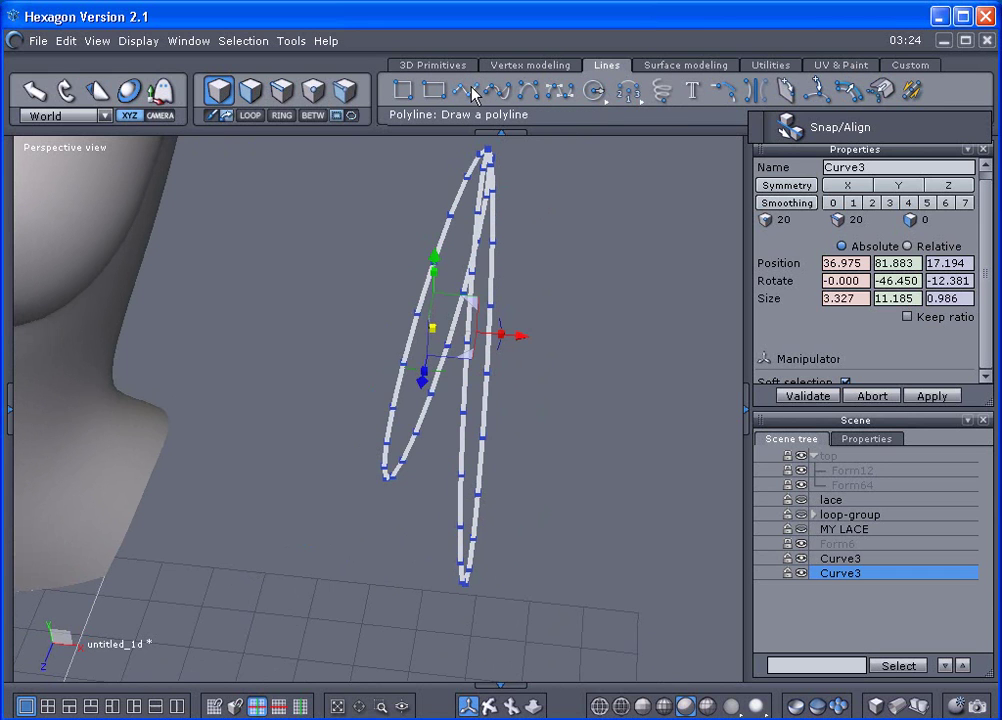
pyautogui.click(524, 93)
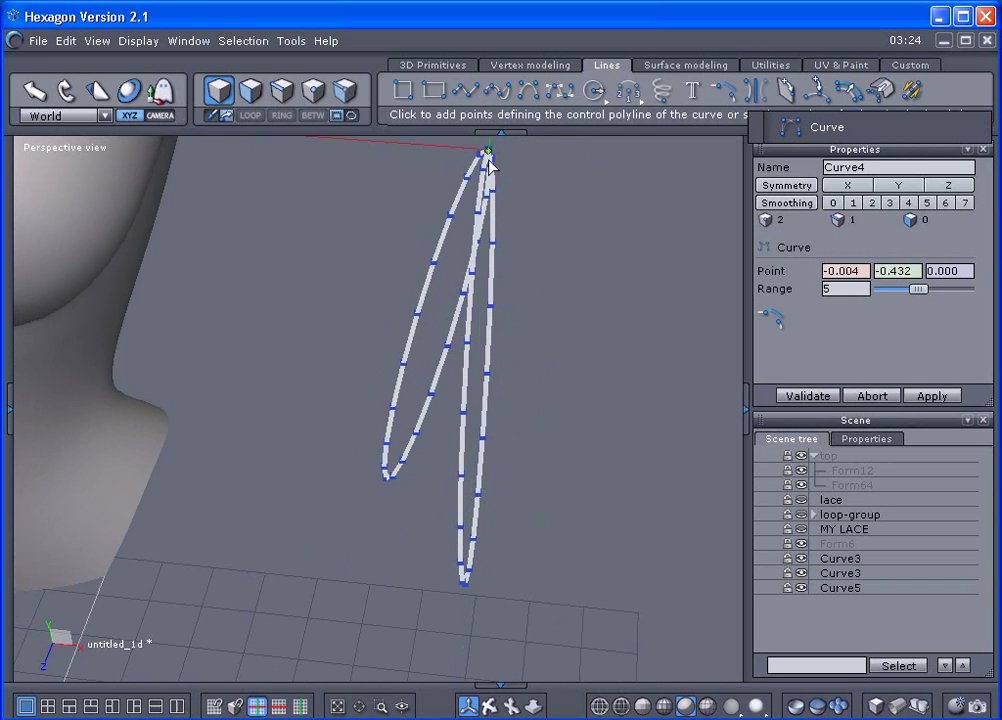
pyautogui.moveTo(440, 378); pyautogui.dragTo(501, 436, button='middle')
pyautogui.press('2')
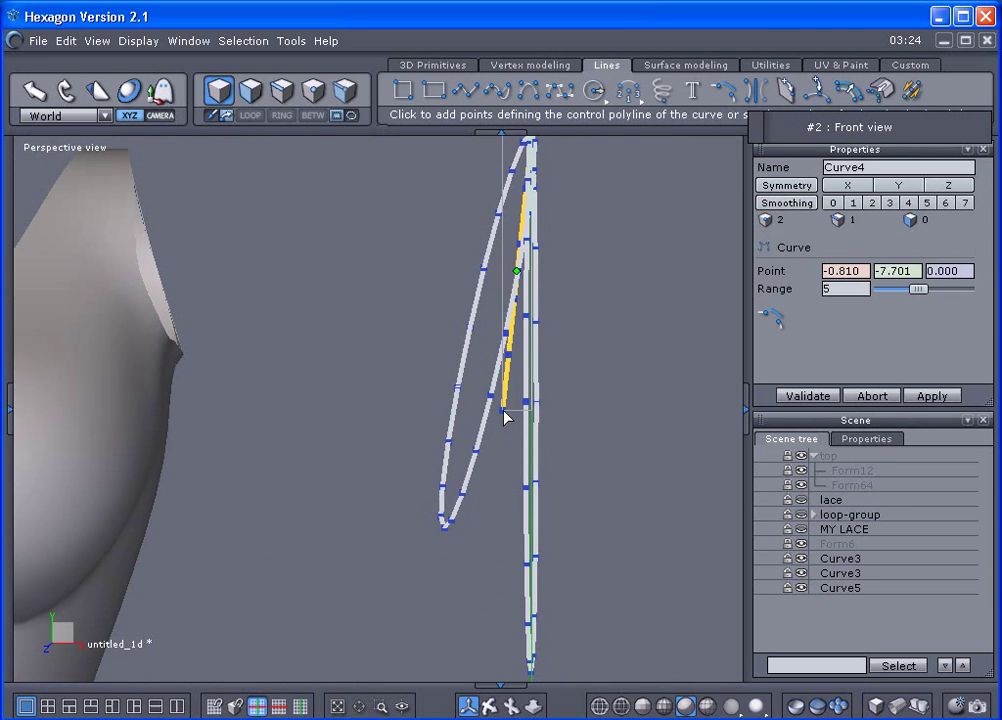
pyautogui.click(504, 416)
pyautogui.click(449, 569)
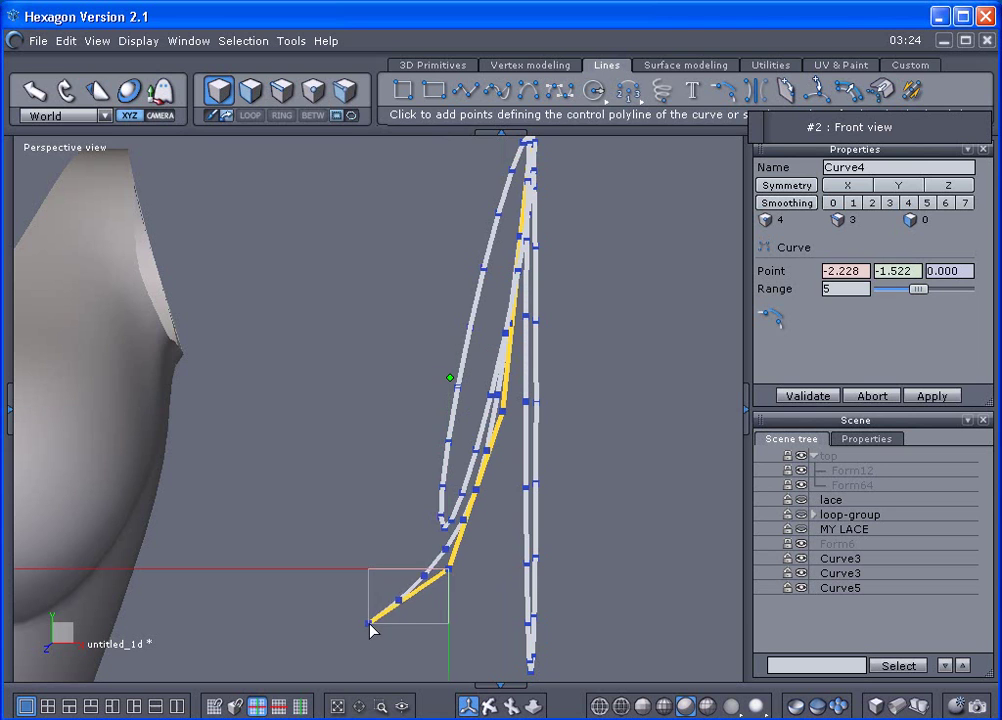
pyautogui.doubleClick(369, 624)
# Draw a four-point polyline from the shared loop tip down between the two loops, about 0.8 wide and 15.1 tall
pyautogui.moveTo(543, 397); pyautogui.dragTo(542, 383, button='middle')
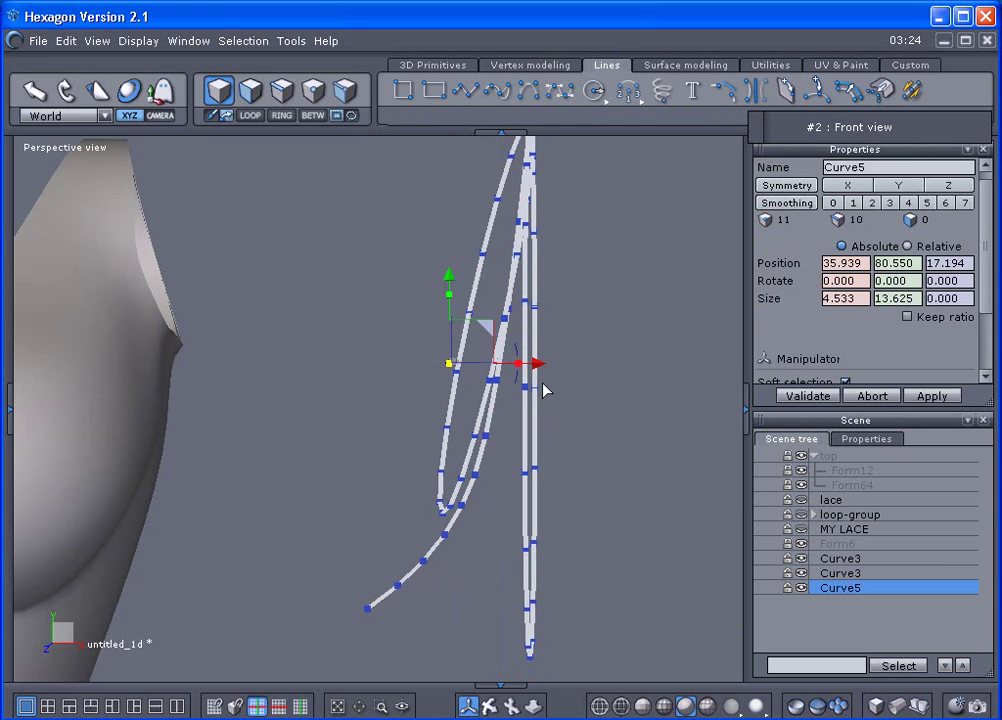
pyautogui.click(472, 93)
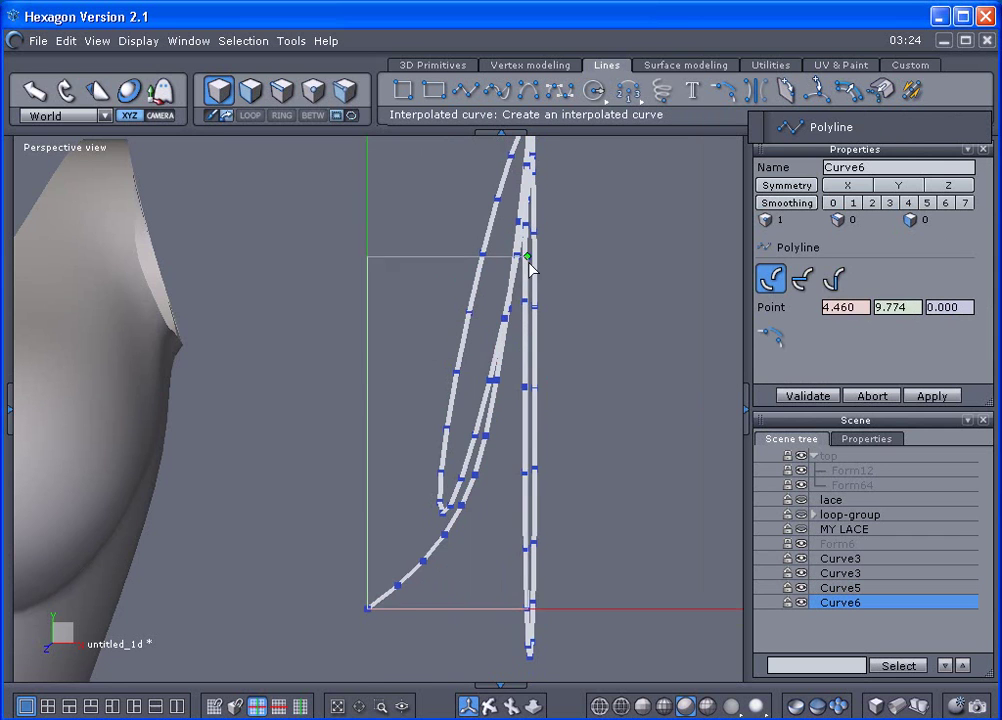
pyautogui.moveTo(529, 257); pyautogui.dragTo(485, 250, button='middle')
pyautogui.click(512, 209)
pyautogui.click(484, 270)
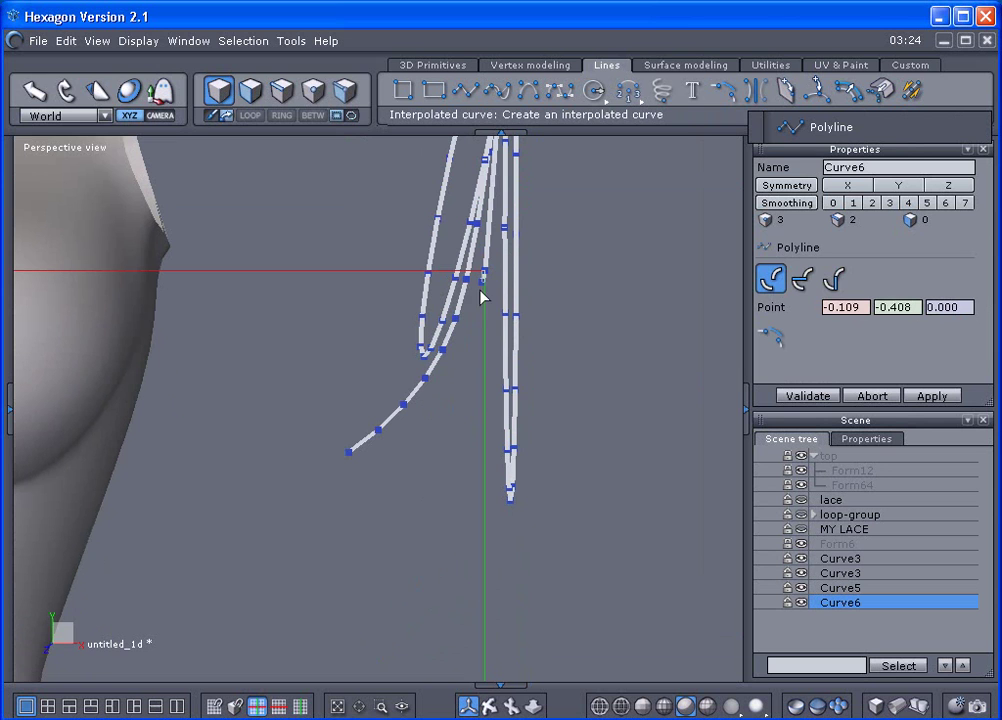
pyautogui.click(481, 414)
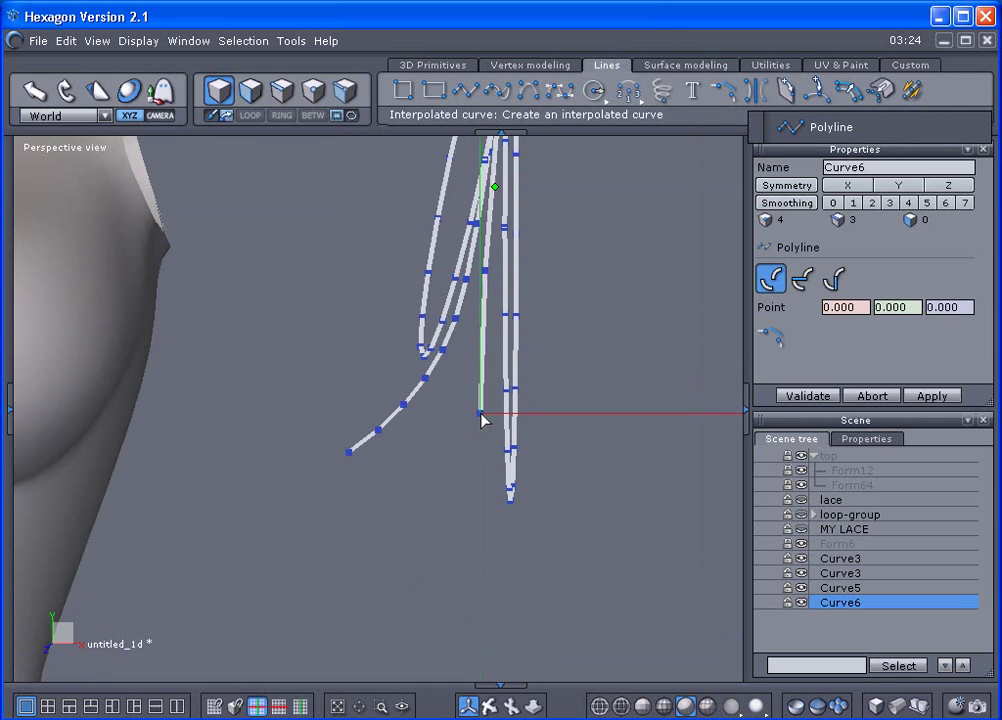
pyautogui.doubleClick(492, 504)
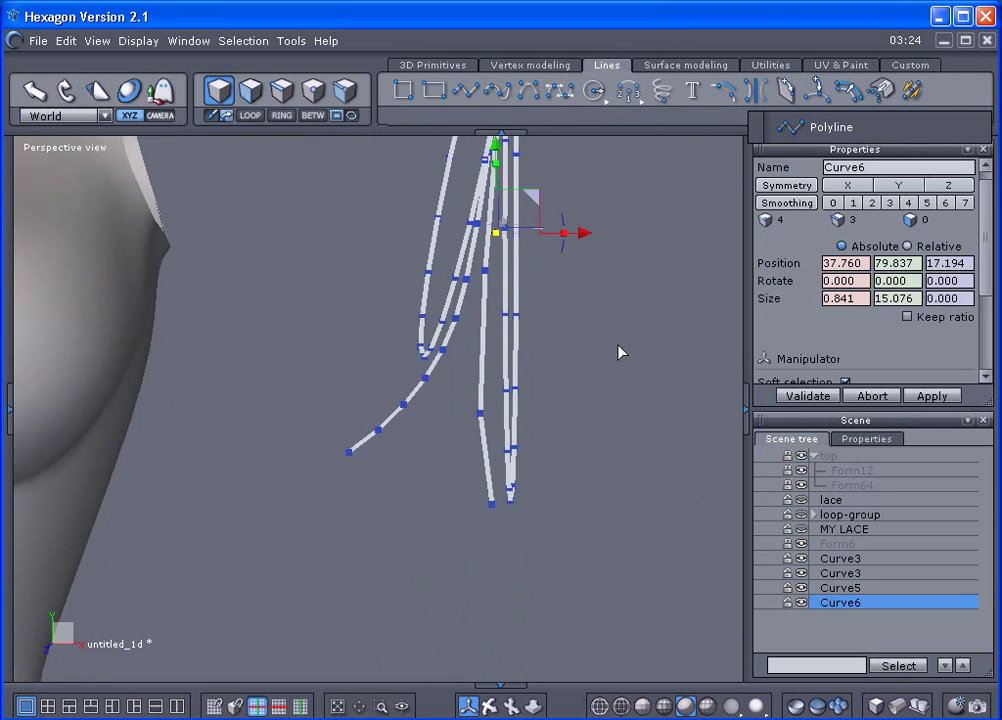
# Give both loops and both loose-end curves a tubular thickness of about 0.259 with 8 points
pyautogui.moveTo(620, 345); pyautogui.dragTo(532, 369, button='middle')
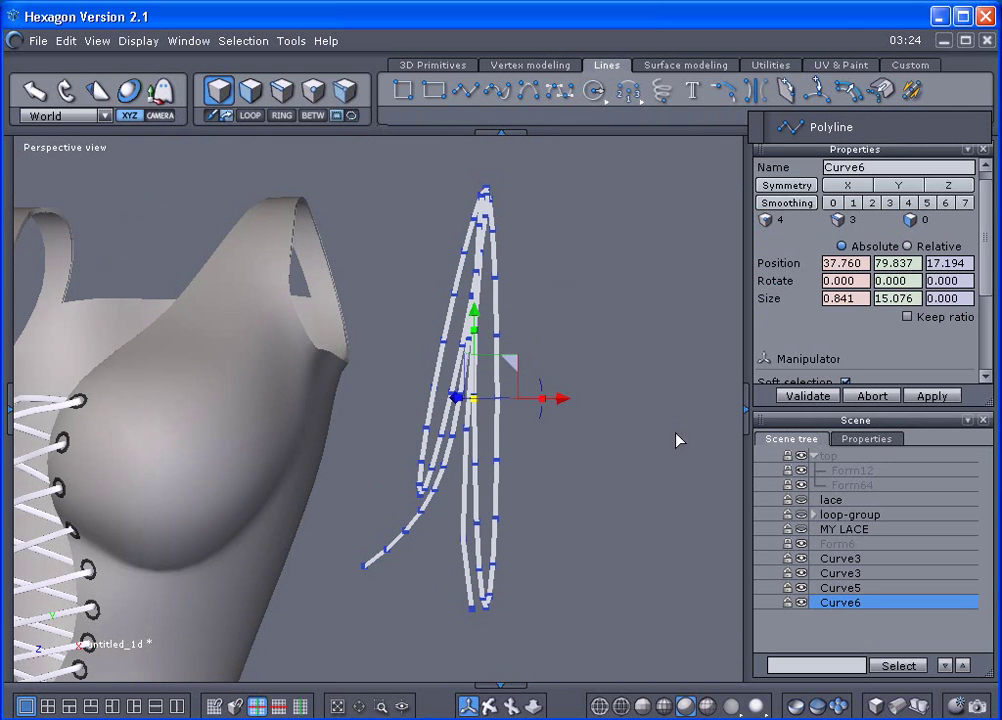
pyautogui.keyDown('shift'); pyautogui.click(816, 589); pyautogui.keyUp('shift')
pyautogui.keyDown('shift'); pyautogui.click(840, 573); pyautogui.keyUp('shift')
pyautogui.keyDown('shift'); pyautogui.click(840, 558); pyautogui.keyUp('shift')
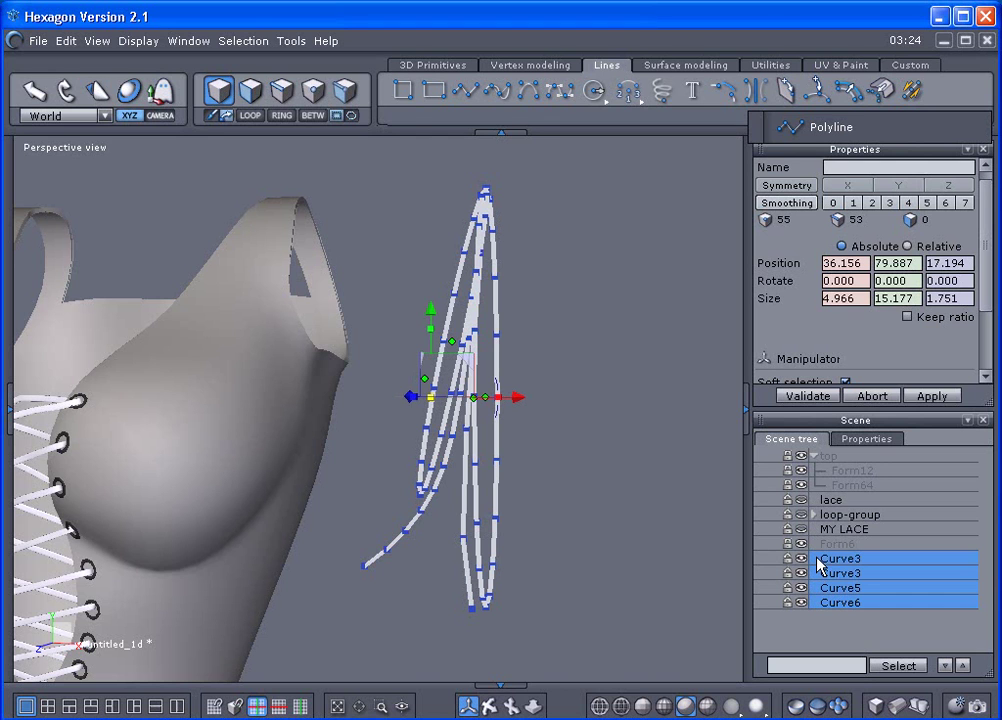
pyautogui.click(678, 68)
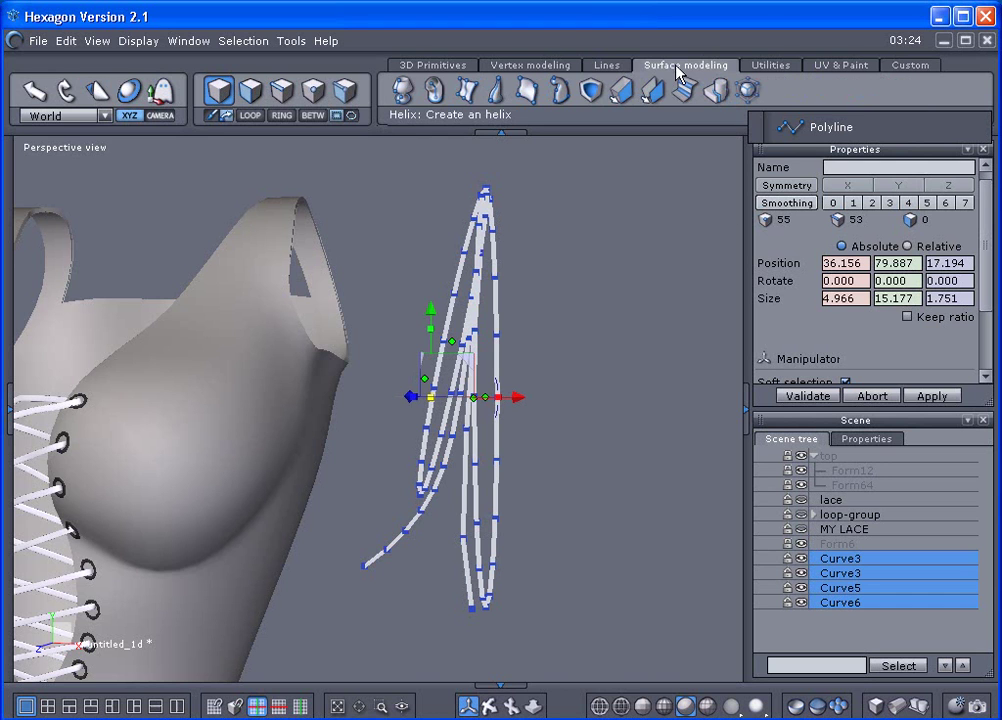
pyautogui.click(623, 89)
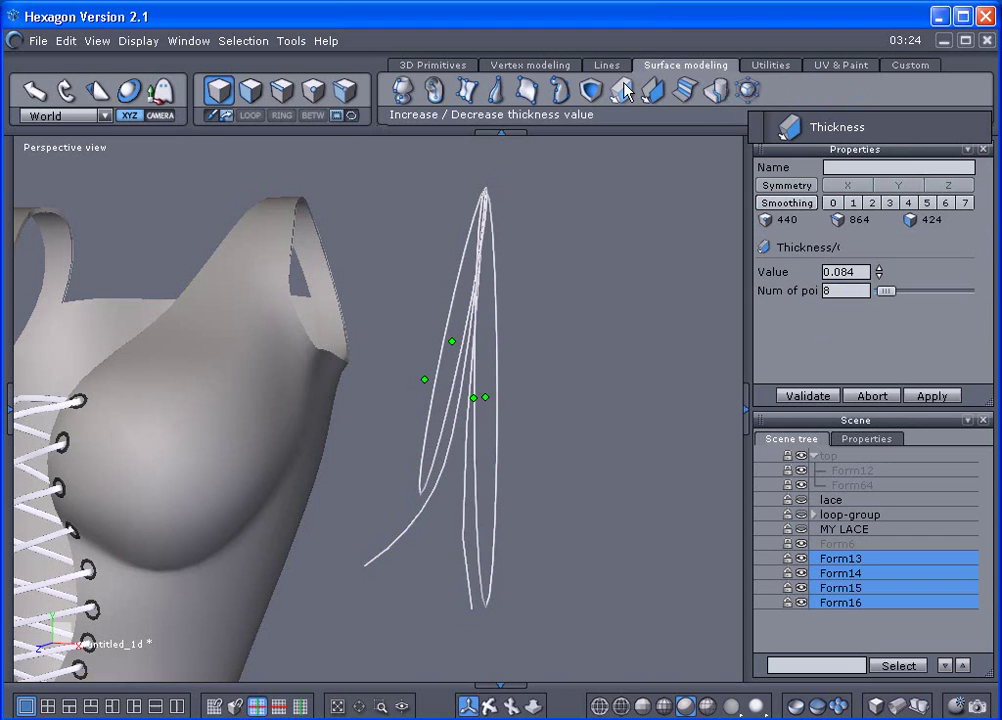
pyautogui.moveTo(879, 269); pyautogui.dragTo(879, 174)
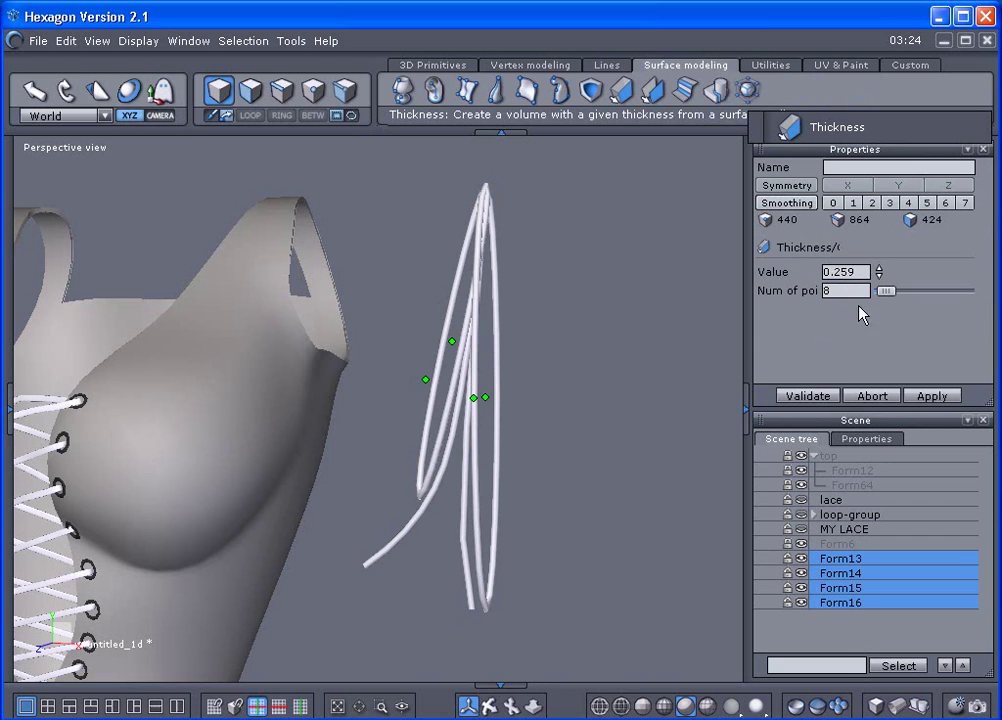
pyautogui.click(806, 396)
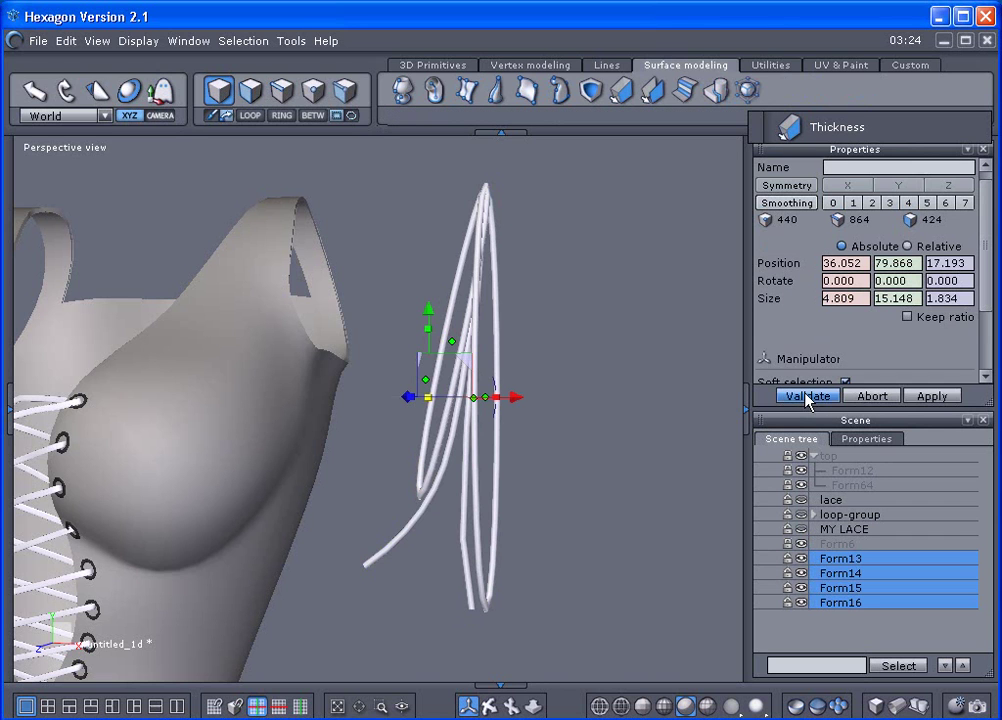
# Group the two loops and two loose ends together in the root of the scene tree
pyautogui.rightClick(835, 579)
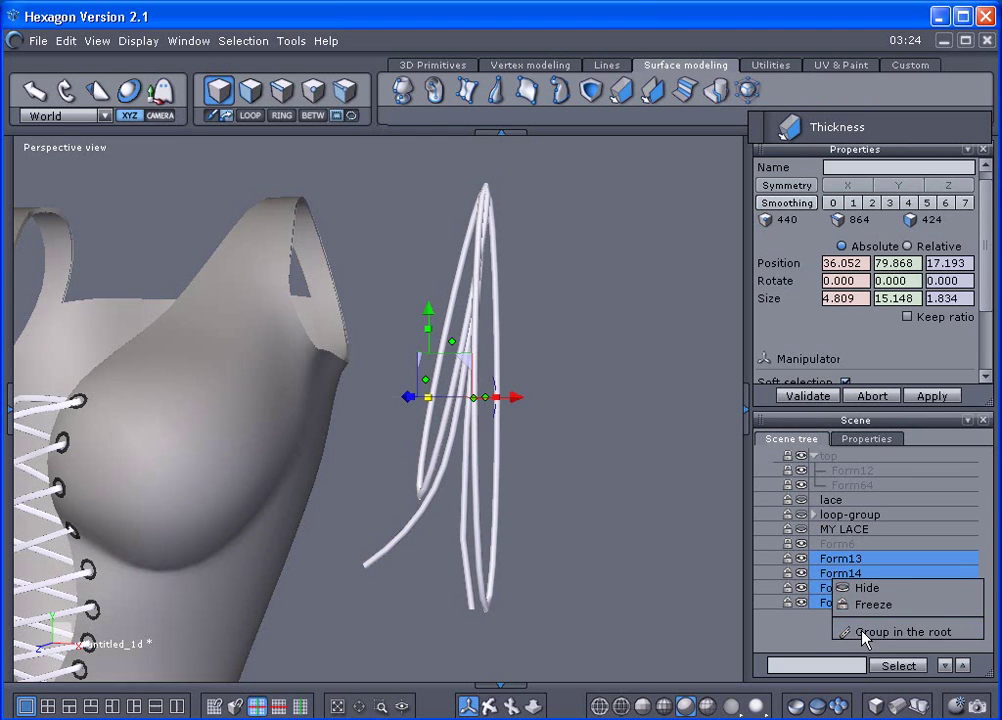
pyautogui.click(864, 632)
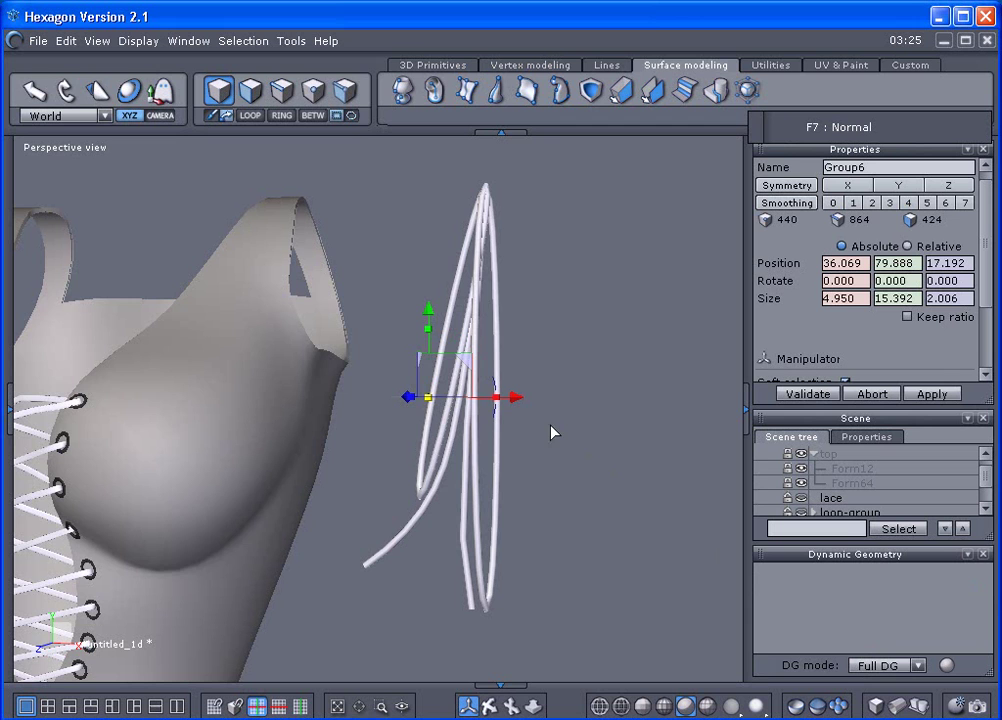
pyautogui.moveTo(617, 421); pyautogui.dragTo(689, 460, button='middle')
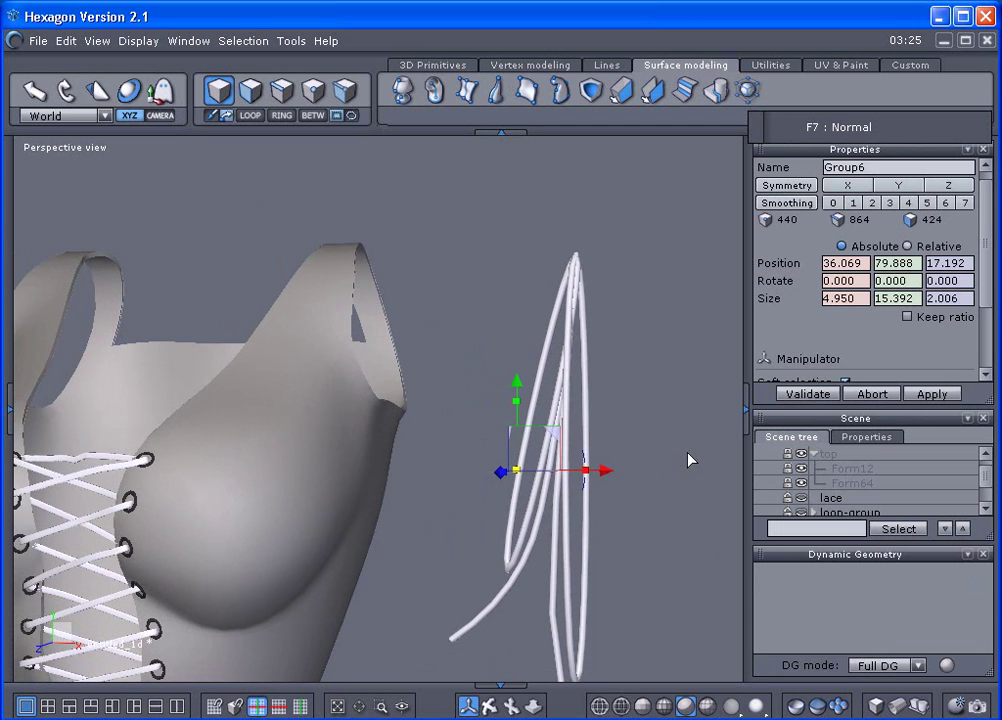
pyautogui.click(983, 554)
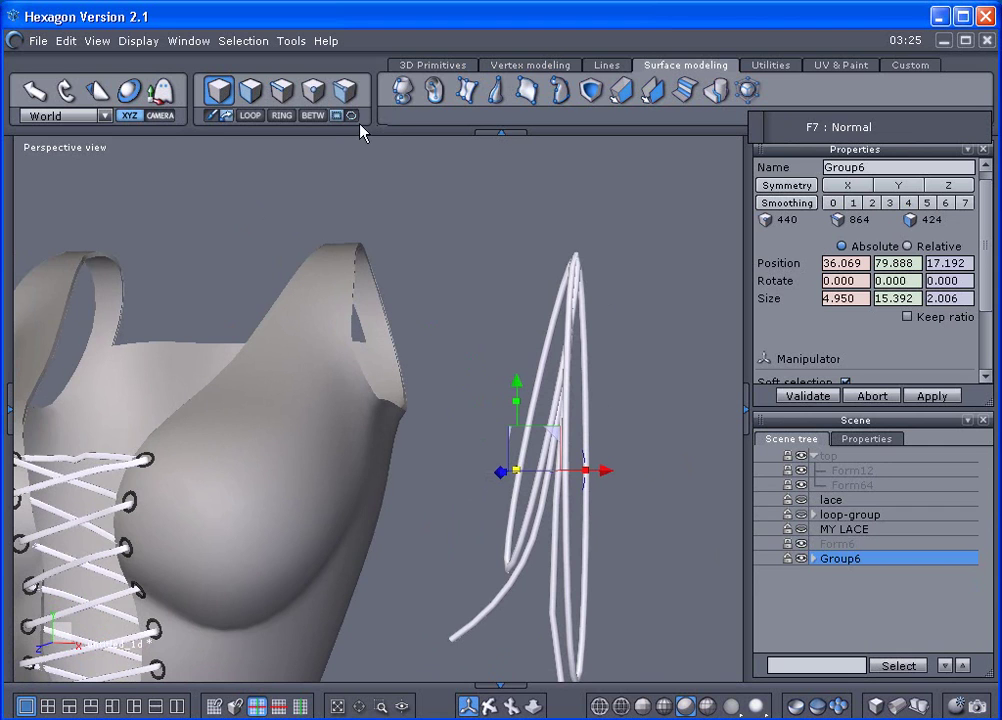
# Create a sphere about 1.44 in diameter and place it over the shared tip of the bow loops as the knot
pyautogui.click(432, 65)
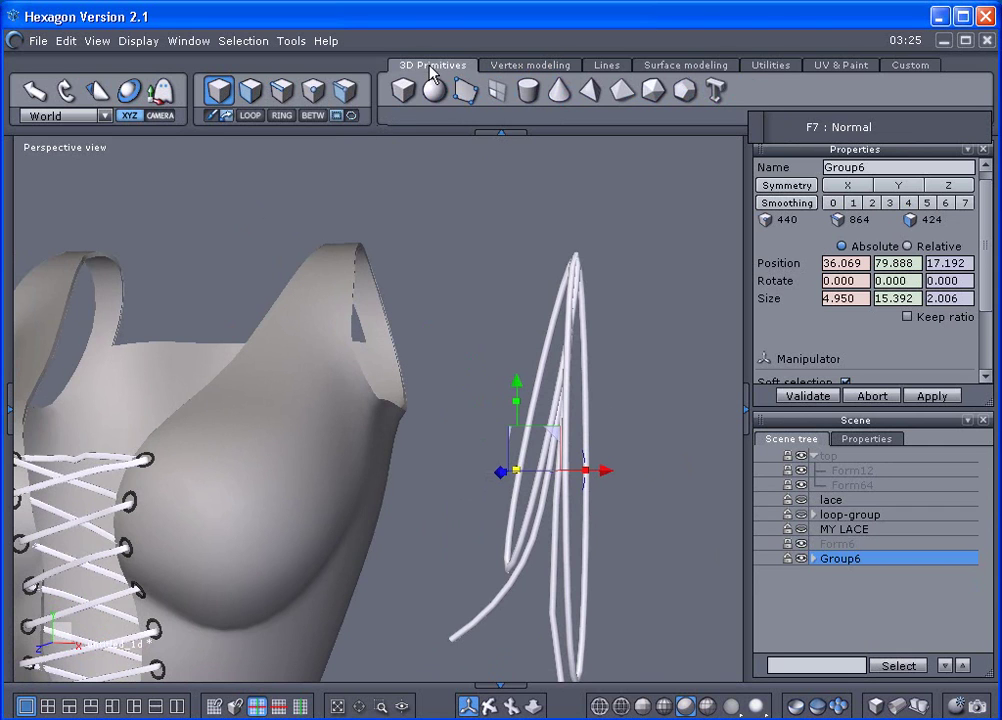
pyautogui.click(434, 90)
pyautogui.click(528, 255)
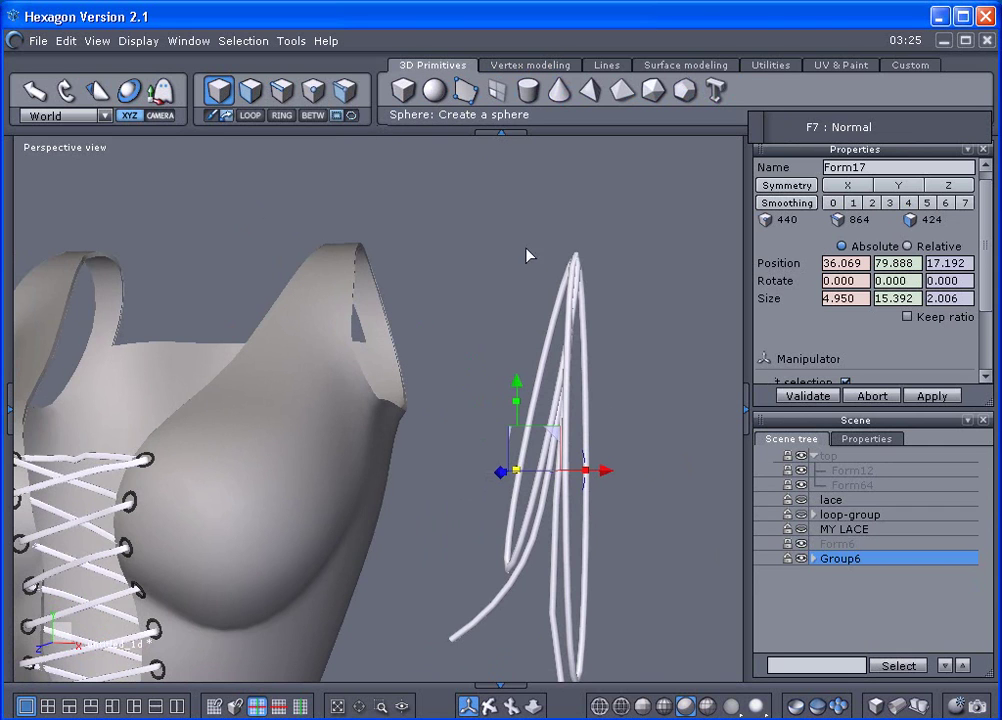
pyautogui.moveTo(524, 246); pyautogui.dragTo(574, 379)
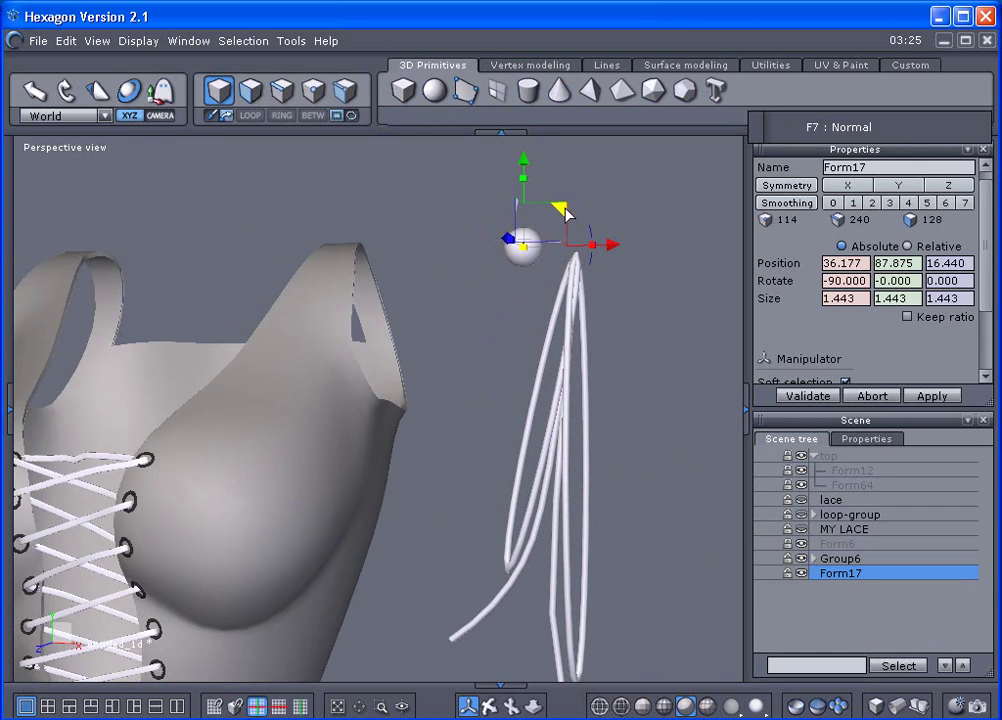
pyautogui.moveTo(566, 208); pyautogui.dragTo(620, 218)
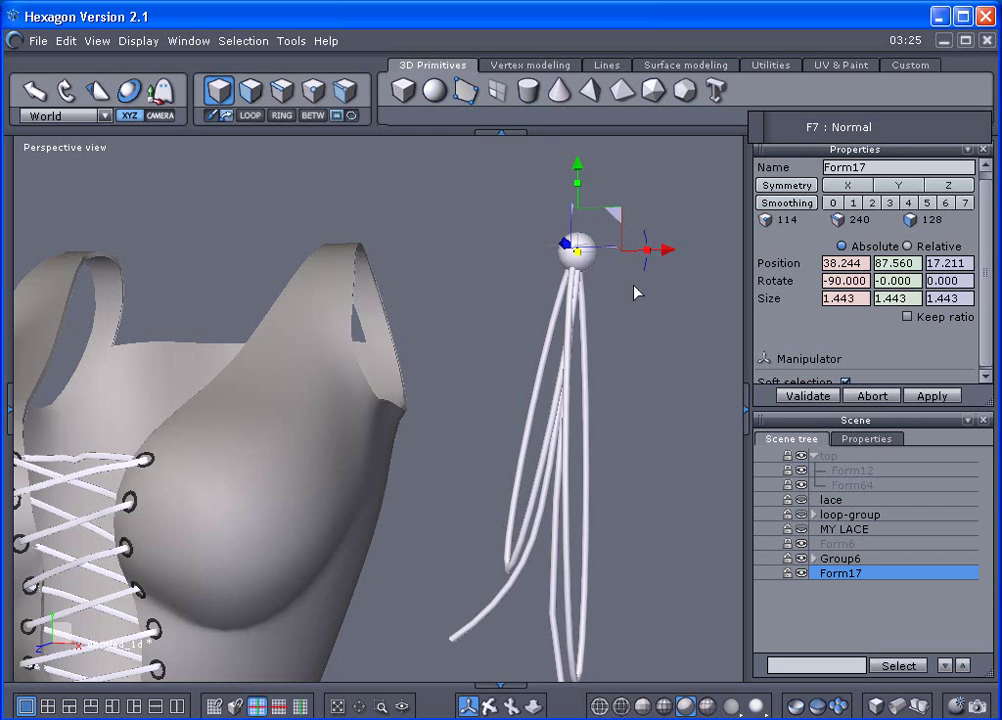
# Flatten the knot sphere along X to about 0.73
pyautogui.moveTo(640, 305); pyautogui.dragTo(600, 380, button='middle')
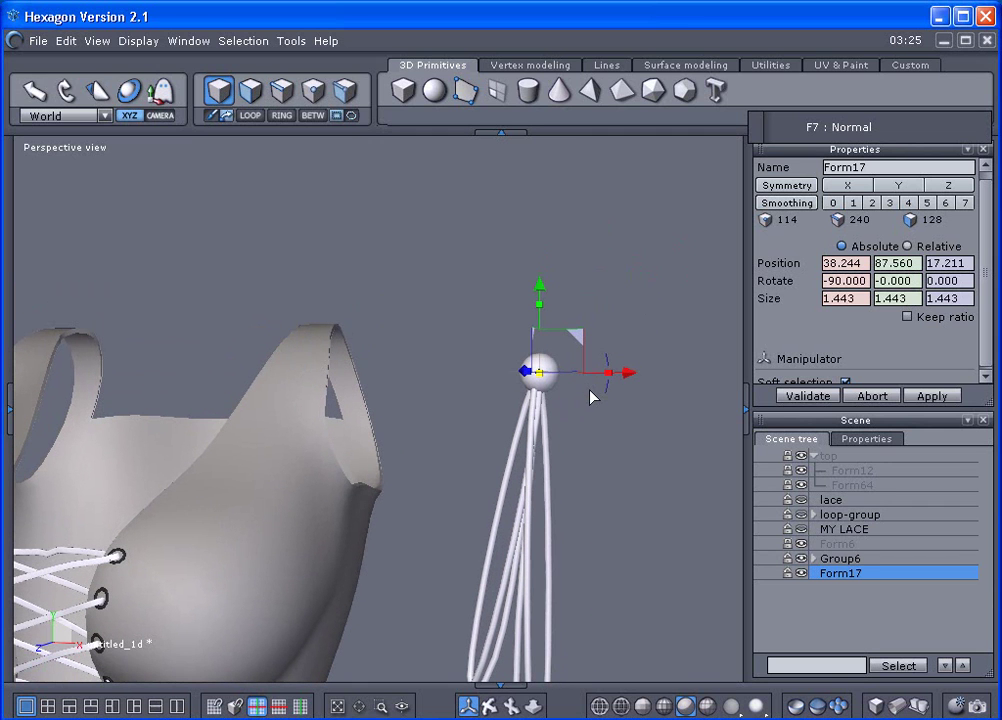
pyautogui.scroll(1, 590, 389)
pyautogui.moveTo(584, 367); pyautogui.dragTo(560, 368)
pyautogui.moveTo(633, 396); pyautogui.dragTo(512, 481, button='right')
pyautogui.moveTo(512, 465); pyautogui.dragTo(502, 466)
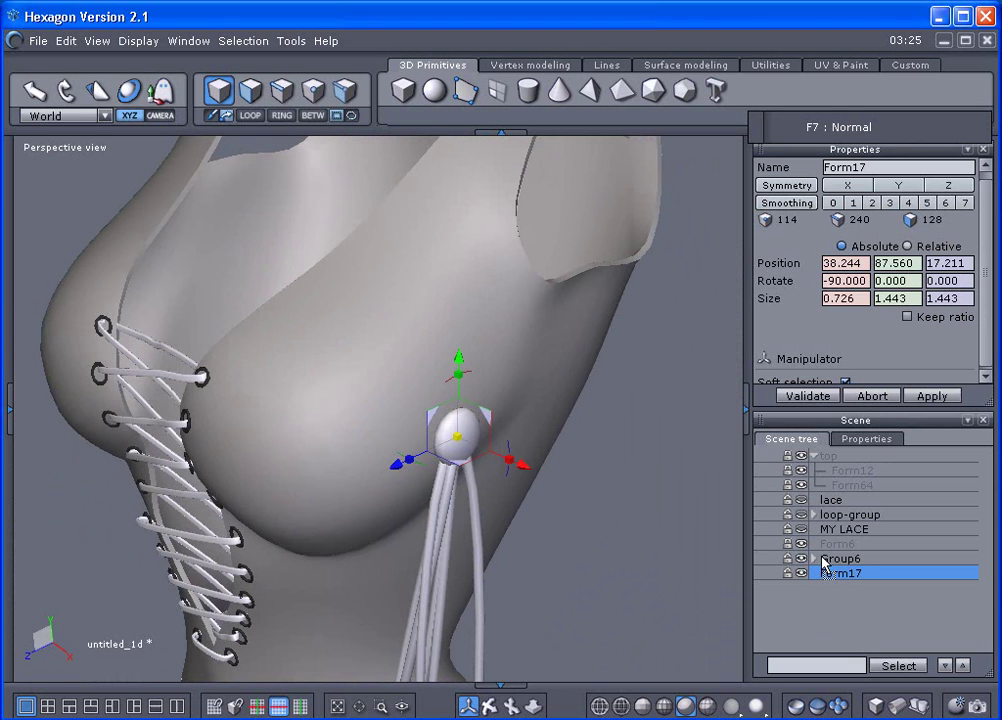
# Move the knot sphere into the bow group in the scene tree
pyautogui.click(815, 602)
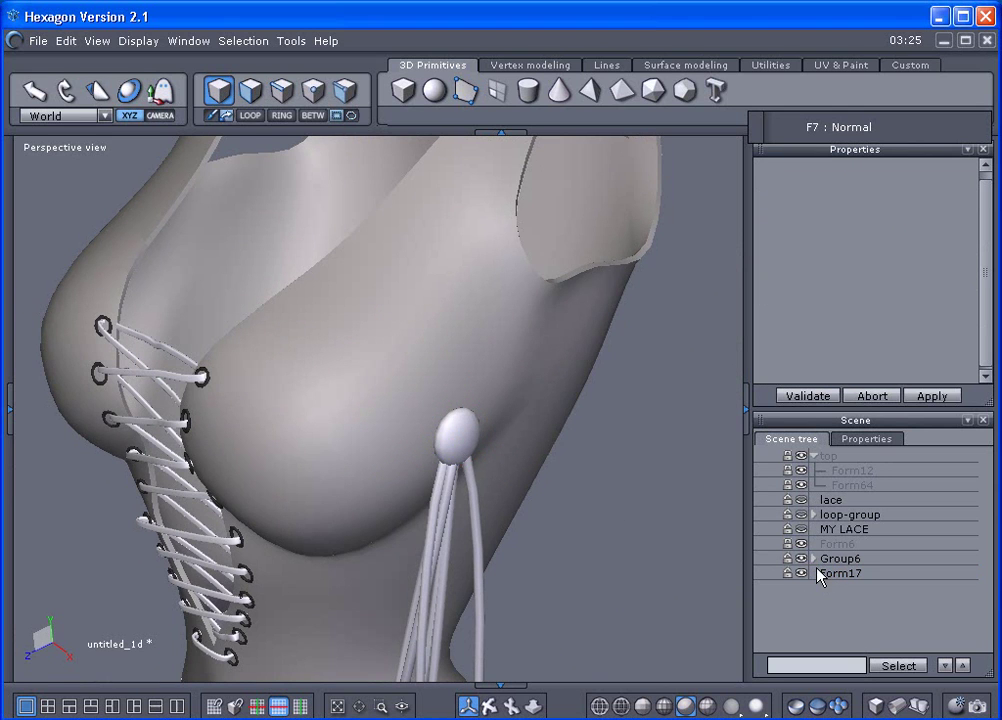
pyautogui.click(815, 559)
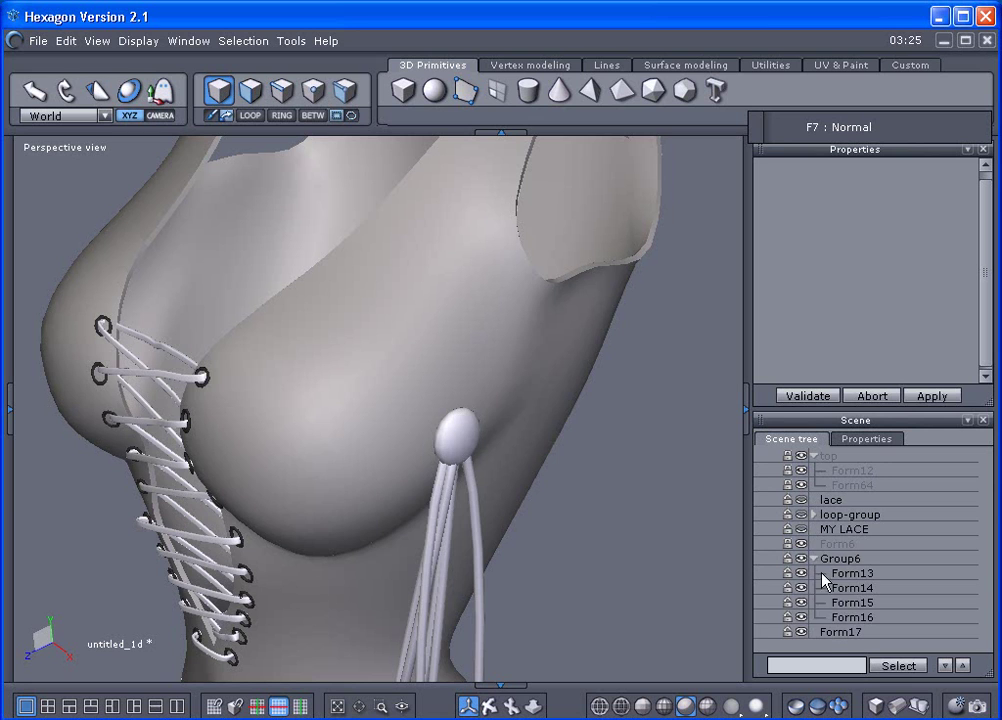
pyautogui.moveTo(818, 634); pyautogui.dragTo(830, 560)
pyautogui.click(815, 560)
# Select the whole bow group and display the models shaded with their mesh wires
pyautogui.click(483, 533)
pyautogui.moveTo(506, 509); pyautogui.dragTo(582, 354, button='middle')
pyautogui.moveTo(517, 502); pyautogui.dragTo(591, 495, button='middle')
pyautogui.moveTo(592, 308)
pyautogui.mouseDown(button='middle')
pyautogui.moveTo(593, 448)
pyautogui.moveTo(526, 518)
pyautogui.mouseUp(button='middle')
pyautogui.click(707, 706)
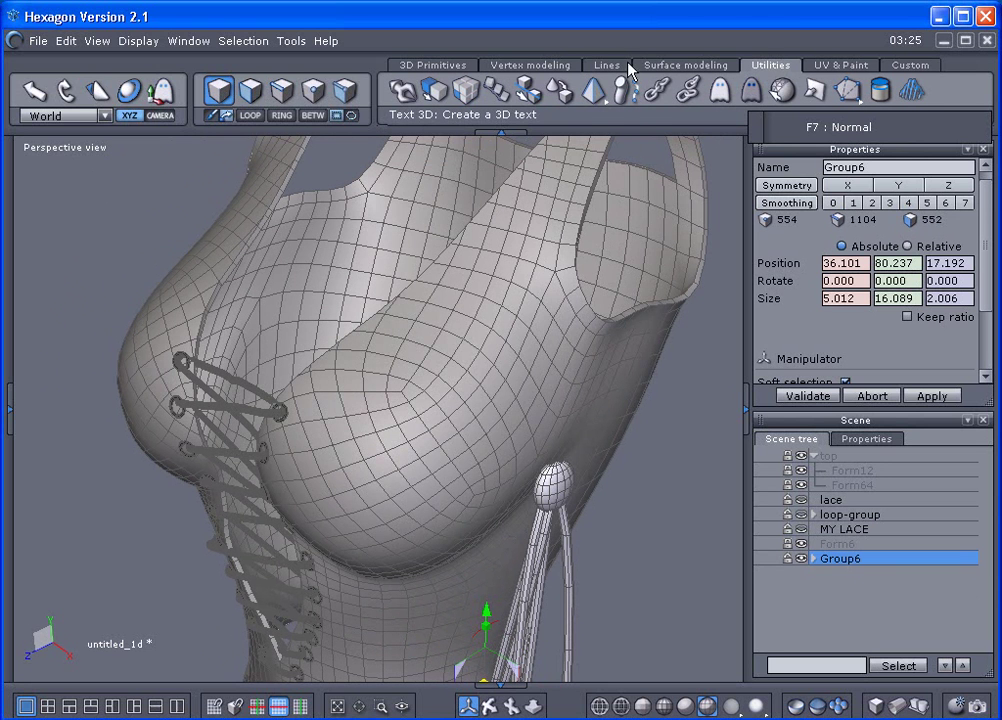
# Snap the top point of the bow's knot onto the middle of the uppermost lace with Snap/Align
pyautogui.click(532, 95)
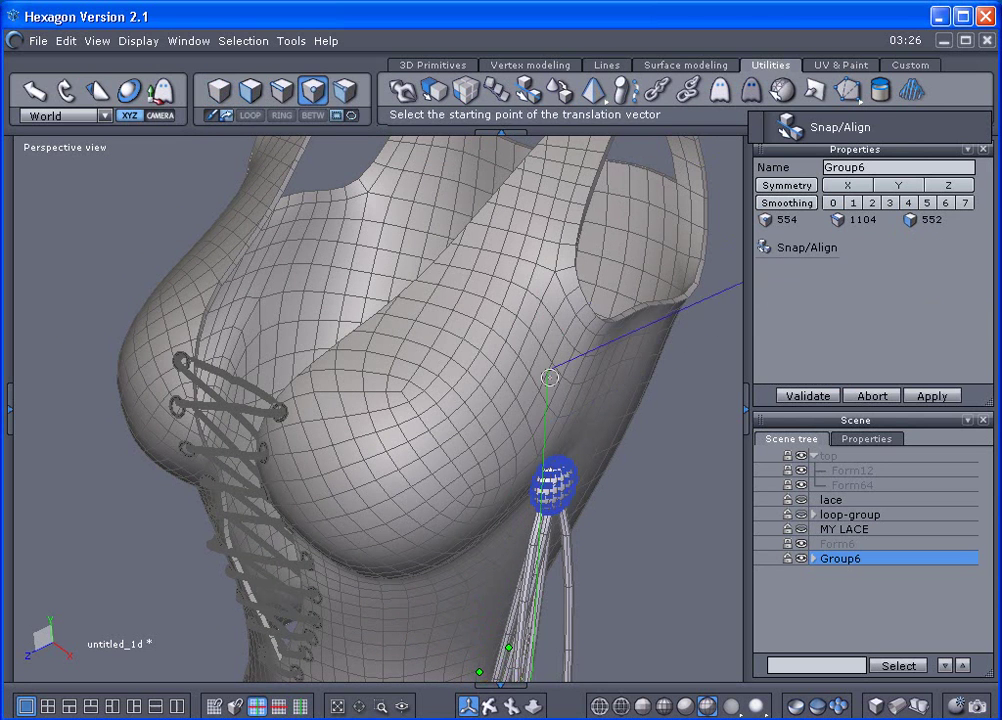
pyautogui.scroll(2, 555, 380)
pyautogui.scroll(2, 542, 445)
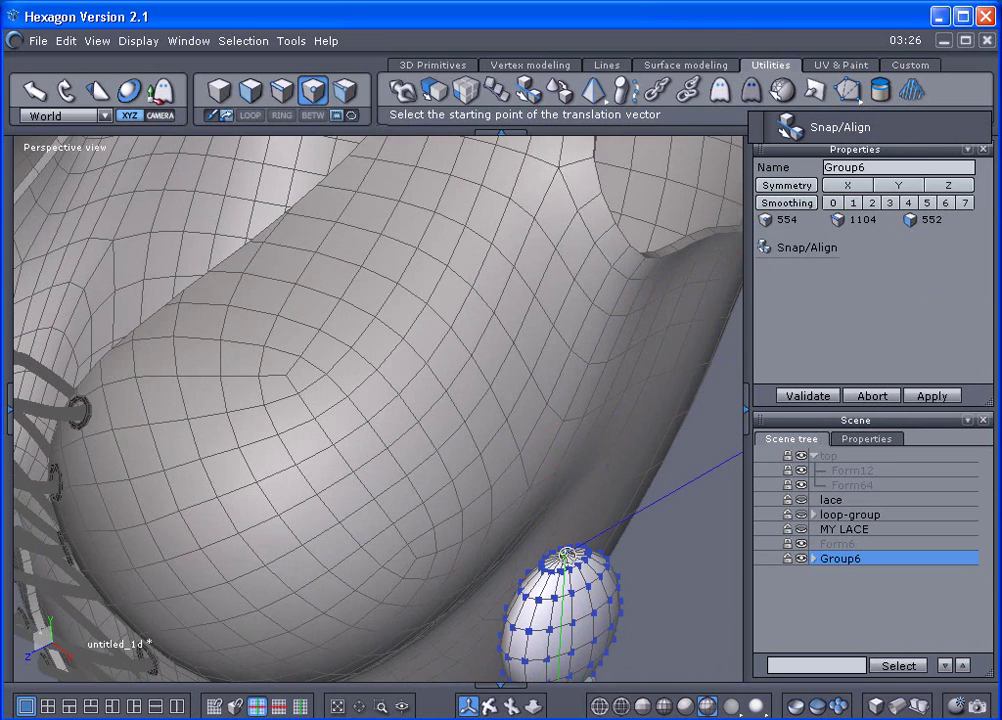
pyautogui.click(567, 556)
pyautogui.moveTo(465, 456); pyautogui.dragTo(340, 420, button='right')
pyautogui.moveTo(55, 305); pyautogui.dragTo(628, 318, button='right')
pyautogui.moveTo(154, 470); pyautogui.dragTo(228, 468, button='right')
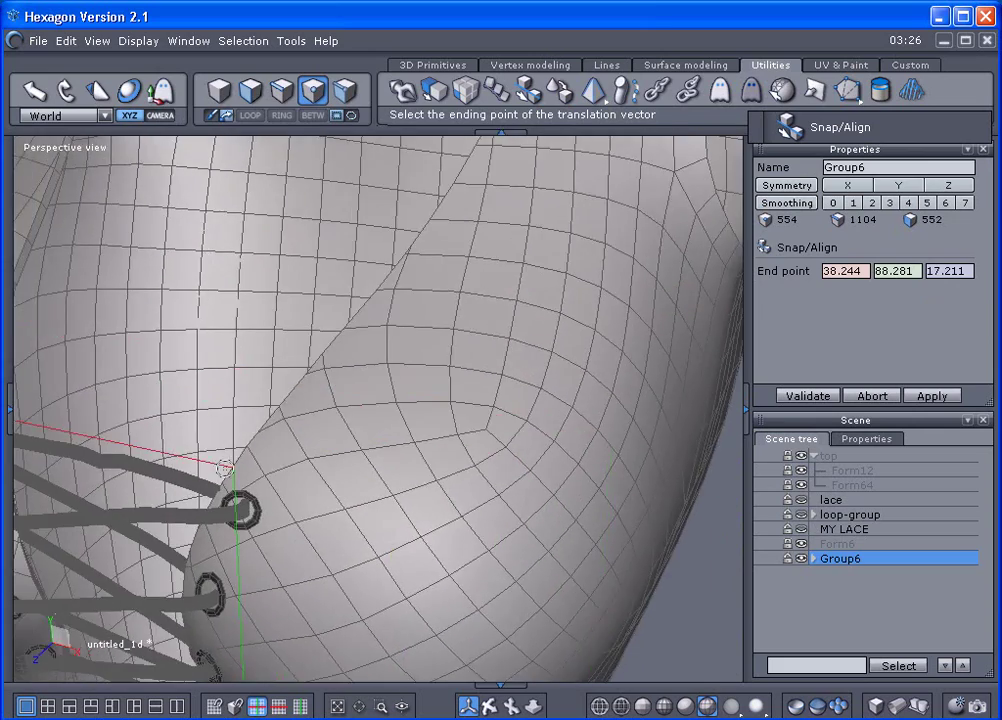
pyautogui.moveTo(106, 469); pyautogui.dragTo(505, 392, button='right')
pyautogui.scroll(2, 182, 508)
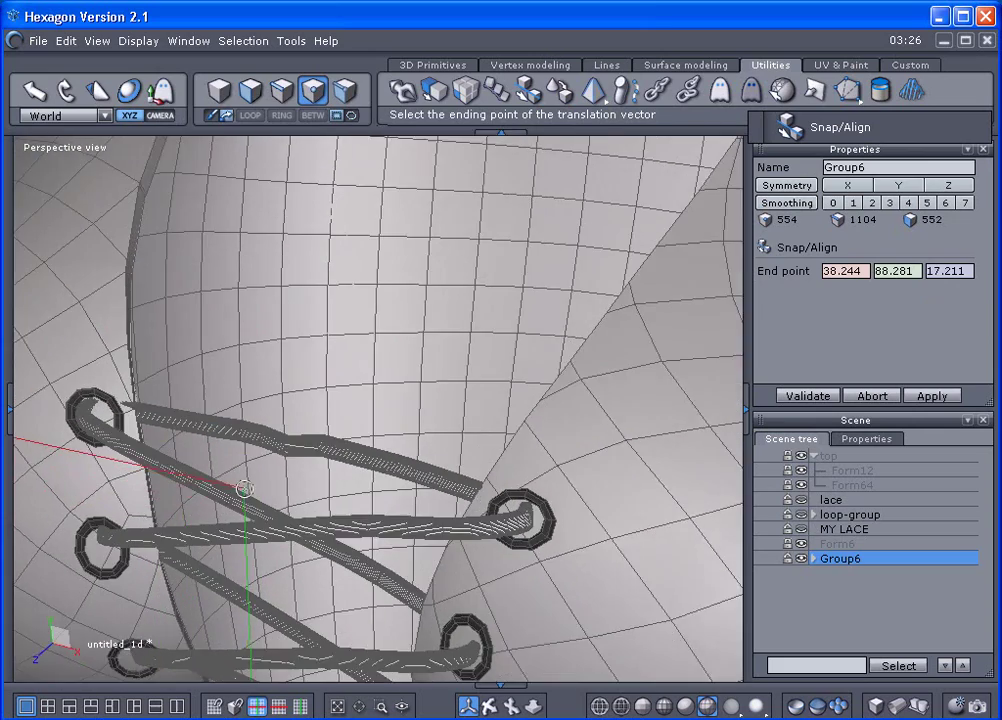
pyautogui.scroll(2, 244, 488)
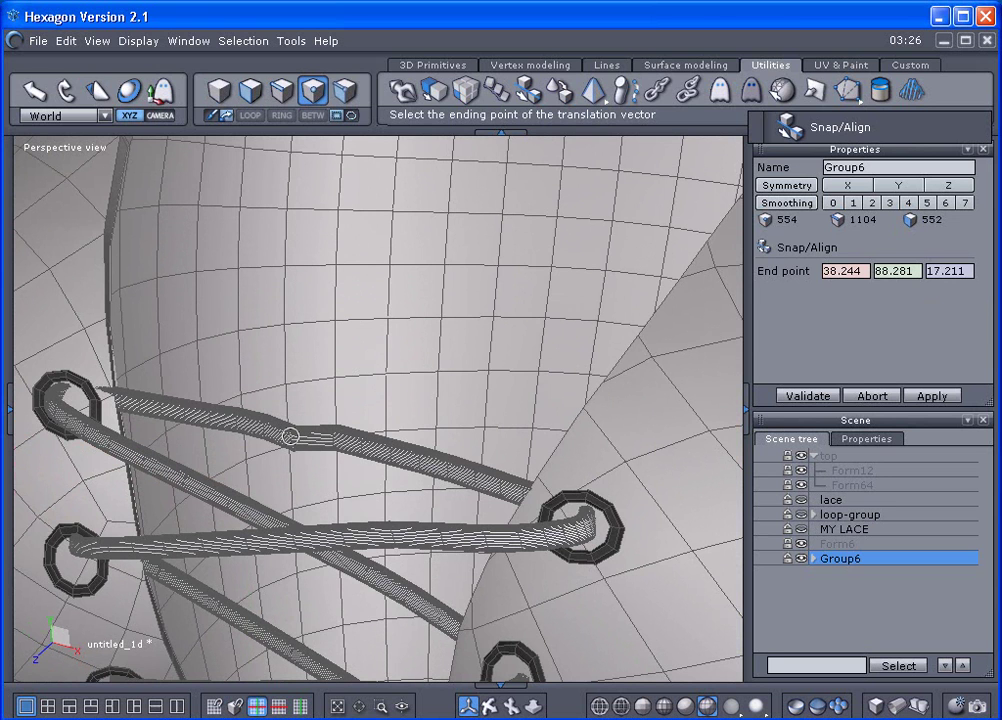
pyautogui.click(290, 436)
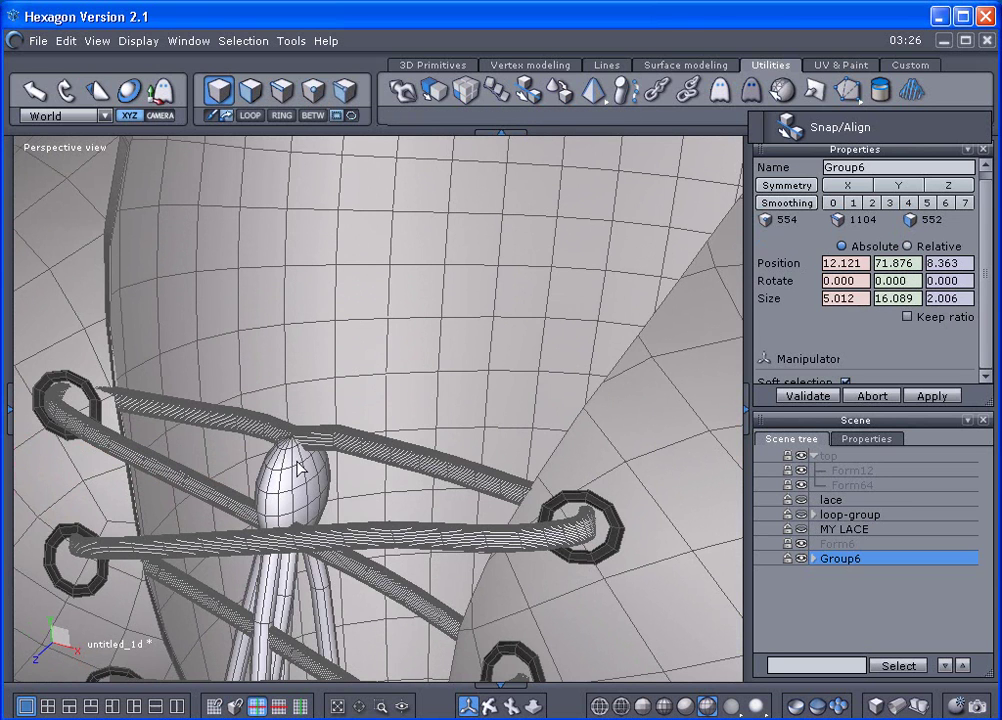
# Scale the bow group down uniformly to about 2.04 × 6.56 × 0.82 and move it up in front of the upper lacing
pyautogui.scroll(-5, 286, 440)
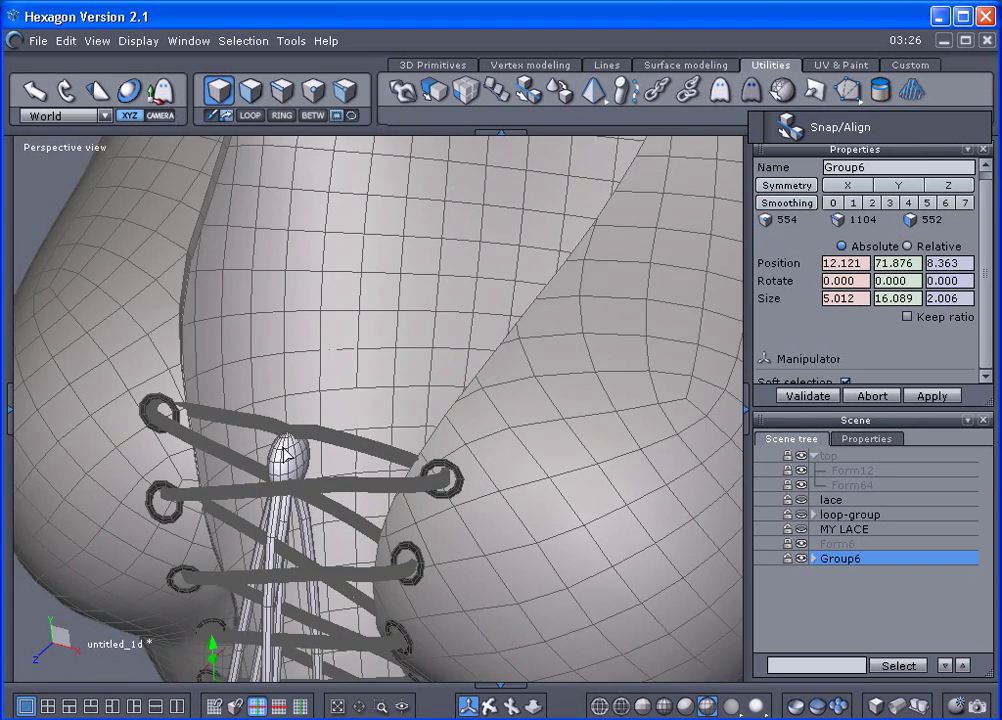
pyautogui.moveTo(284, 449); pyautogui.dragTo(281, 242, button='middle')
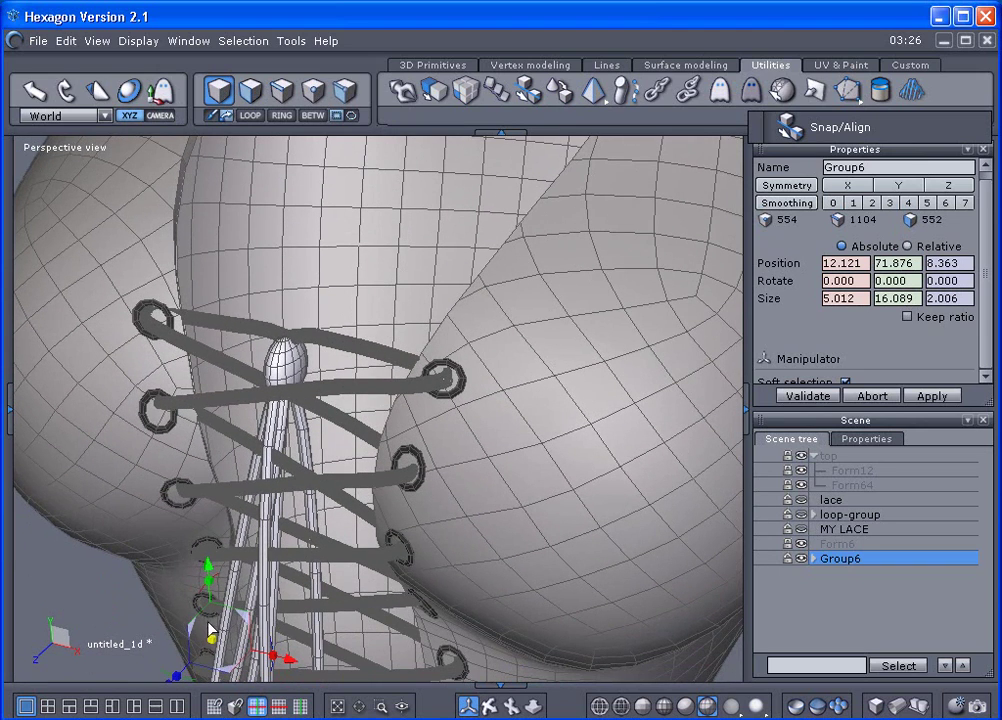
pyautogui.moveTo(212, 641); pyautogui.dragTo(209, 553)
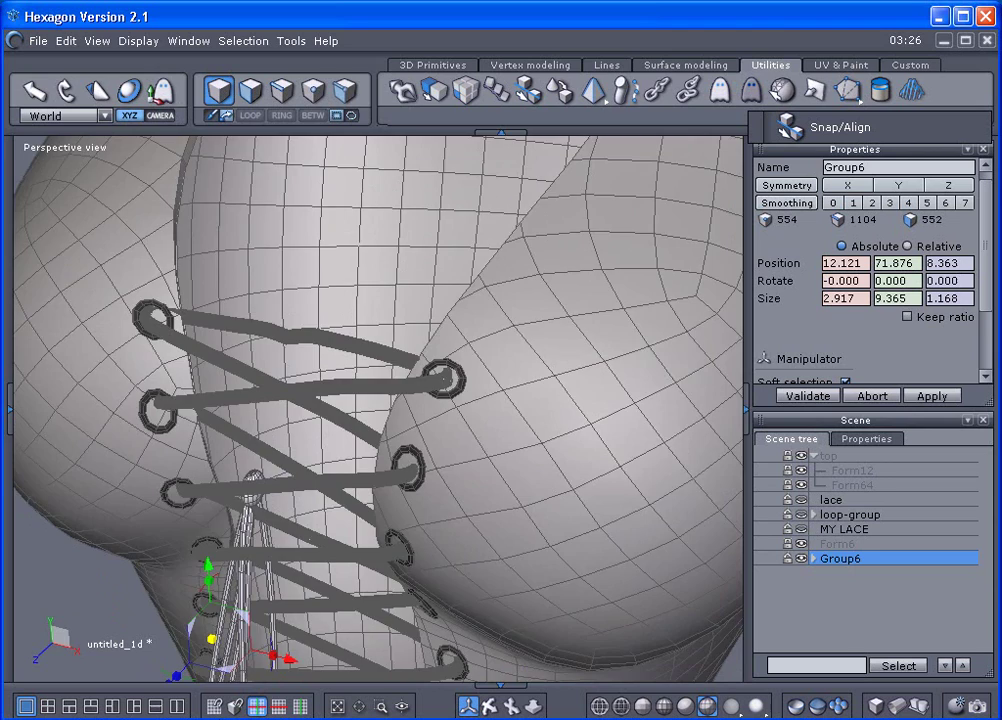
pyautogui.scroll(-1, 209, 551)
pyautogui.moveTo(206, 545); pyautogui.dragTo(234, 269, button='middle')
pyautogui.scroll(-3, 320, 443)
pyautogui.moveTo(315, 444); pyautogui.dragTo(292, 473, button='right')
pyautogui.moveTo(335, 443); pyautogui.dragTo(267, 503)
pyautogui.moveTo(258, 447); pyautogui.dragTo(397, 336)
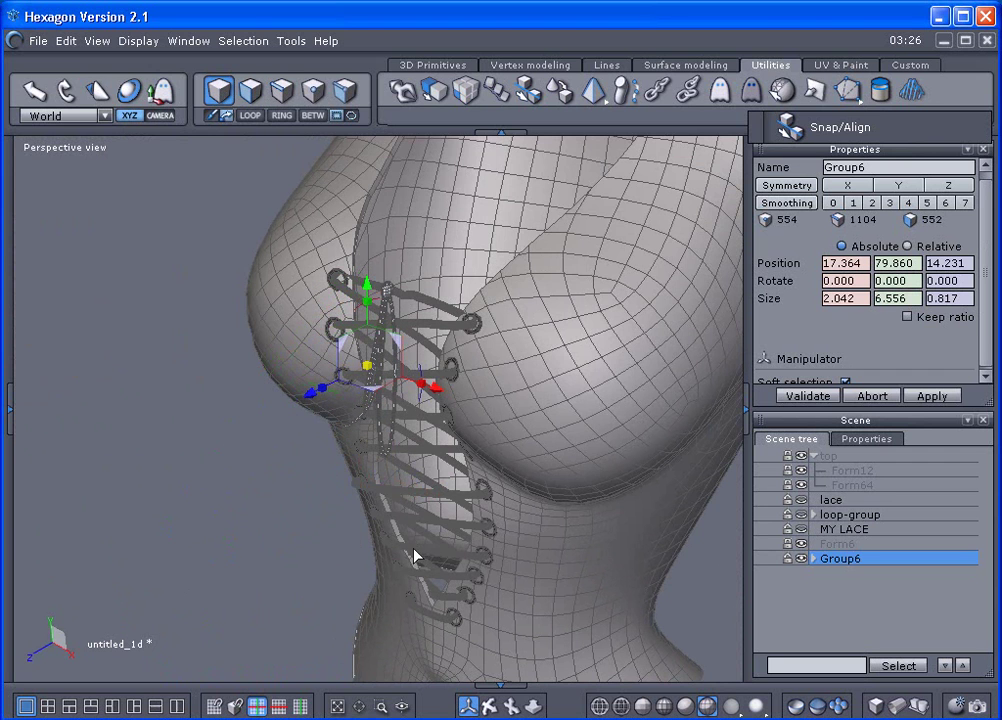
# Return to smooth shading without wires and rotate the bow group about -3.1 degrees around X
pyautogui.click(687, 706)
pyautogui.moveTo(535, 517); pyautogui.dragTo(471, 677, button='middle')
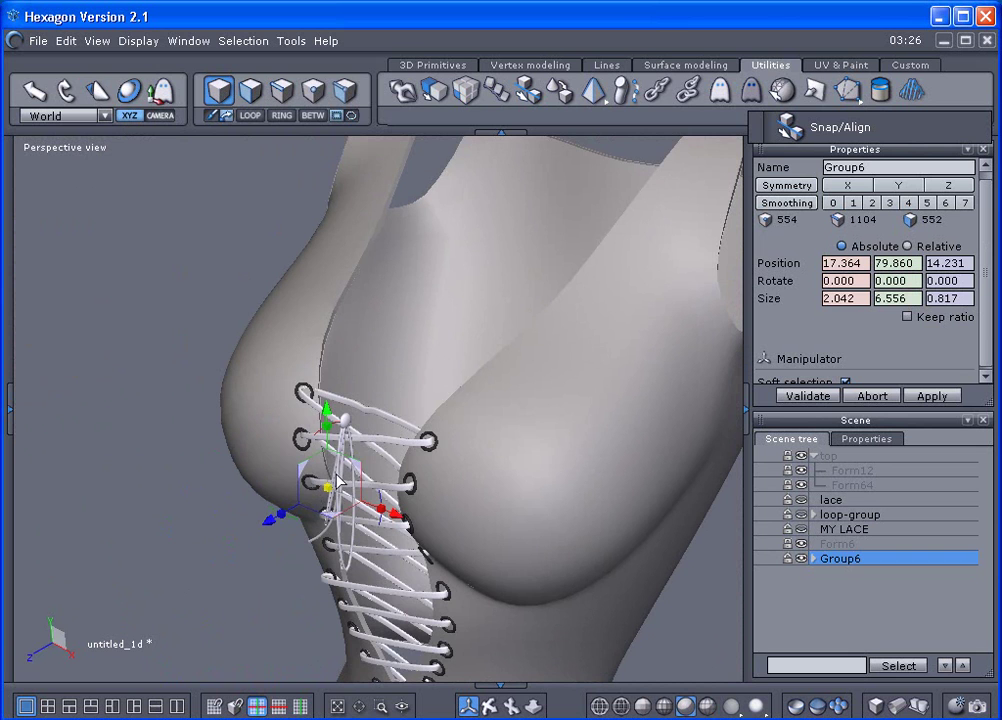
pyautogui.moveTo(337, 482); pyautogui.dragTo(397, 490, button='middle')
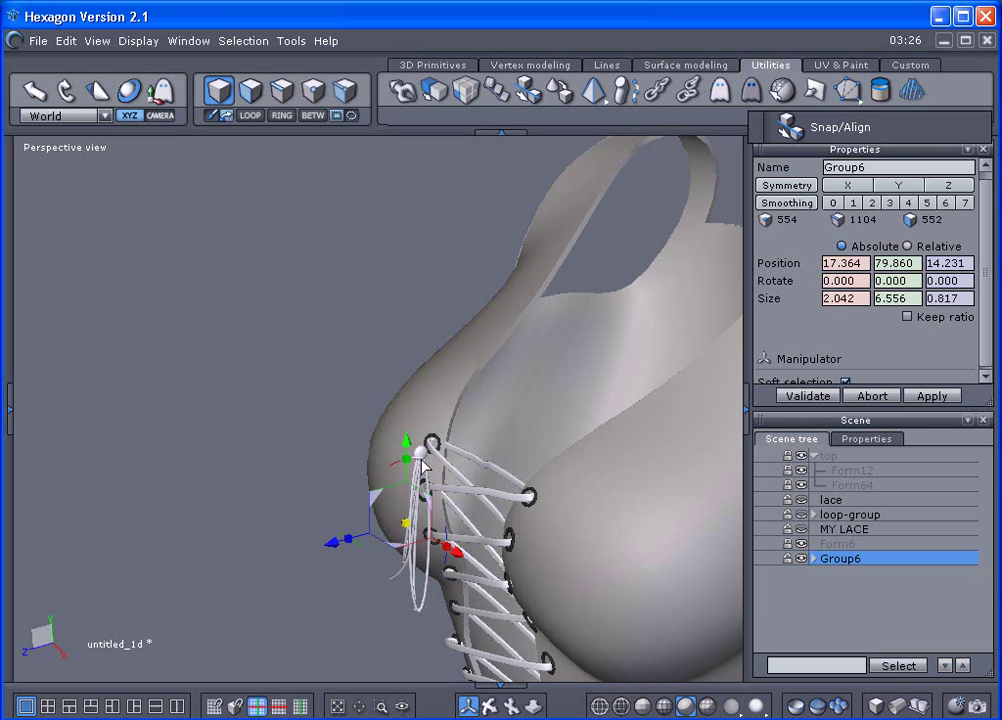
pyautogui.moveTo(420, 459); pyautogui.dragTo(425, 457)
pyautogui.scroll(2, 462, 474)
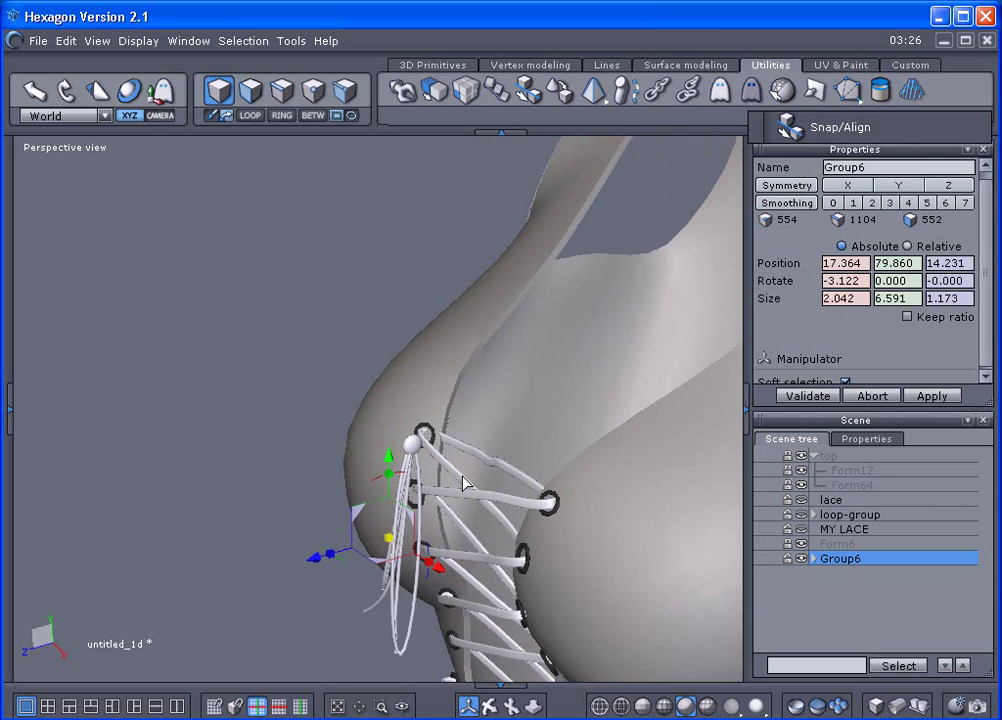
pyautogui.moveTo(463, 483); pyautogui.dragTo(441, 318, button='middle')
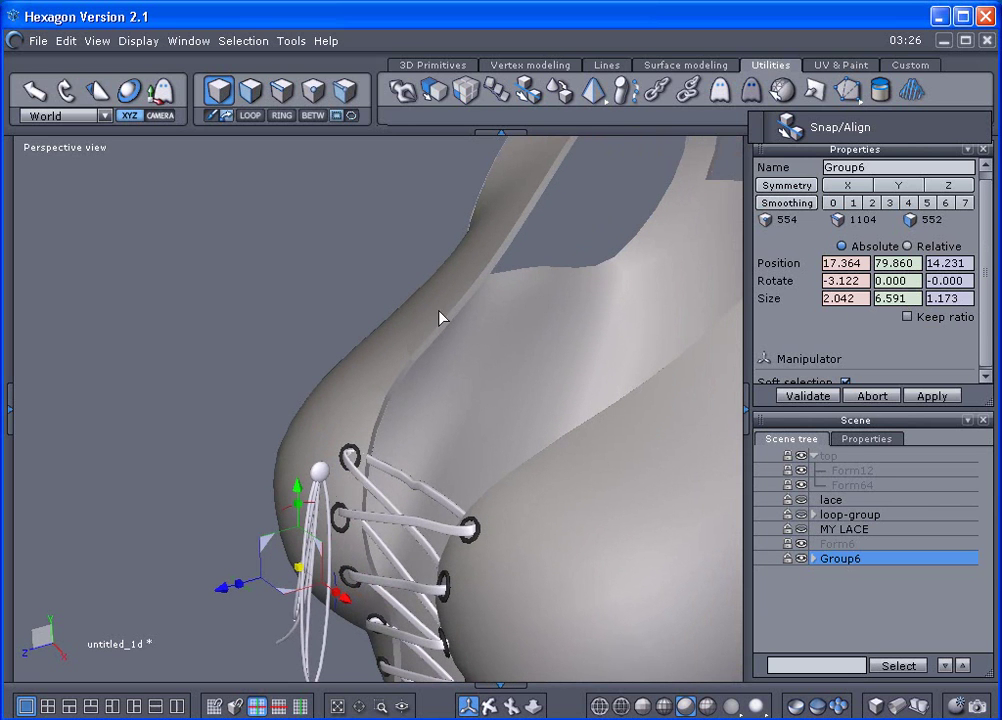
# Try to snap the top of the knot onto the middle of the uppermost lace with Snap/Align in smooth shading
pyautogui.click(527, 95)
pyautogui.scroll(3, 373, 472)
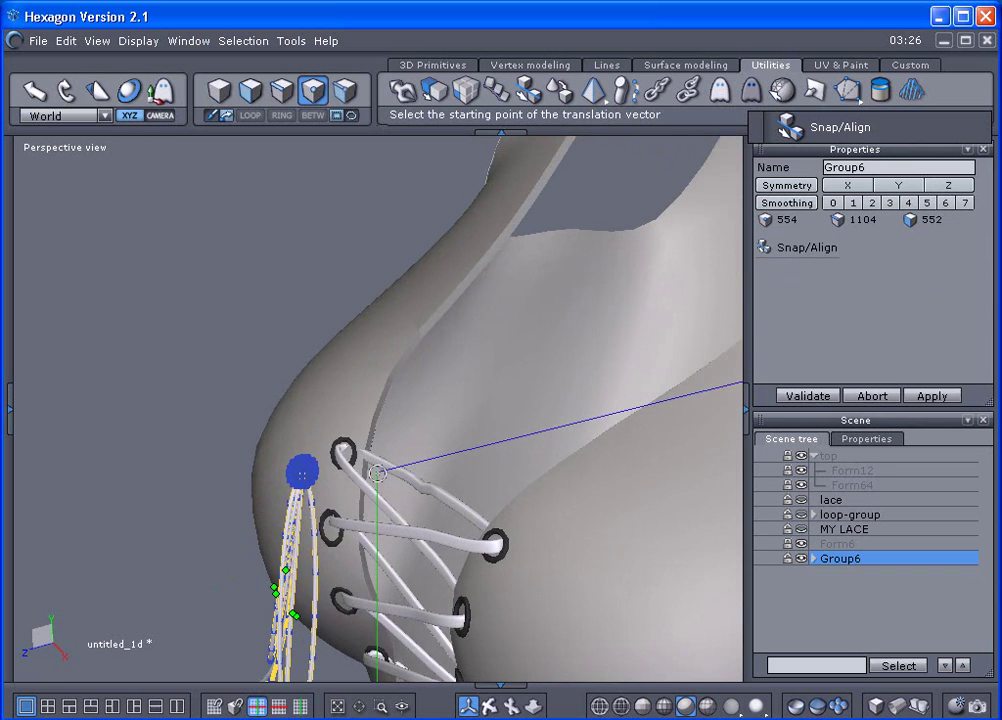
pyautogui.click(305, 452)
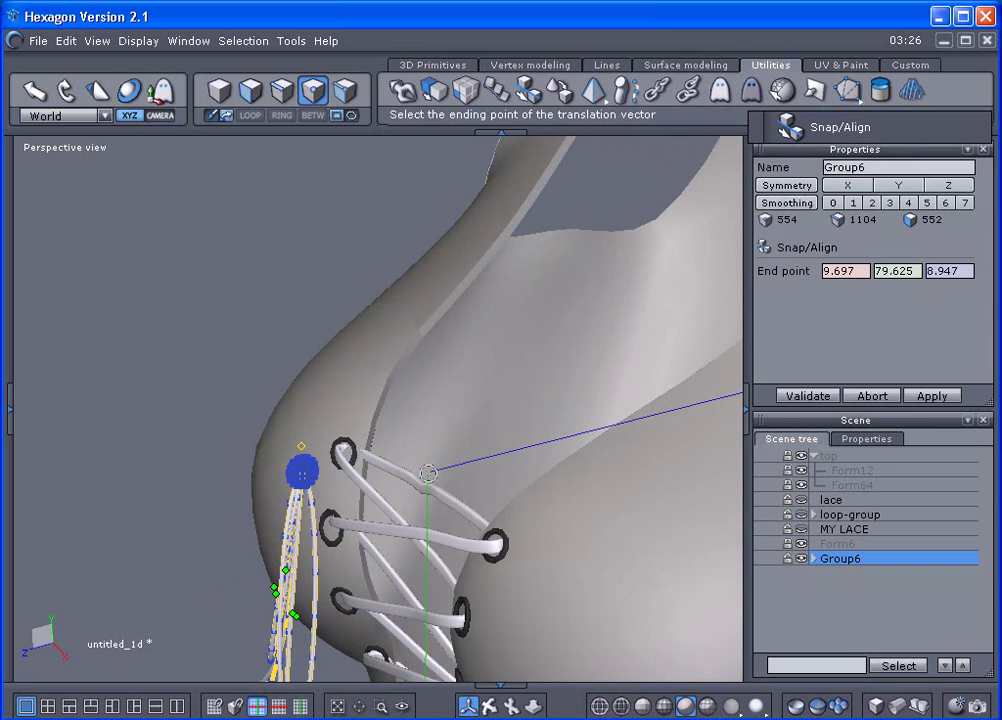
pyautogui.click(421, 487)
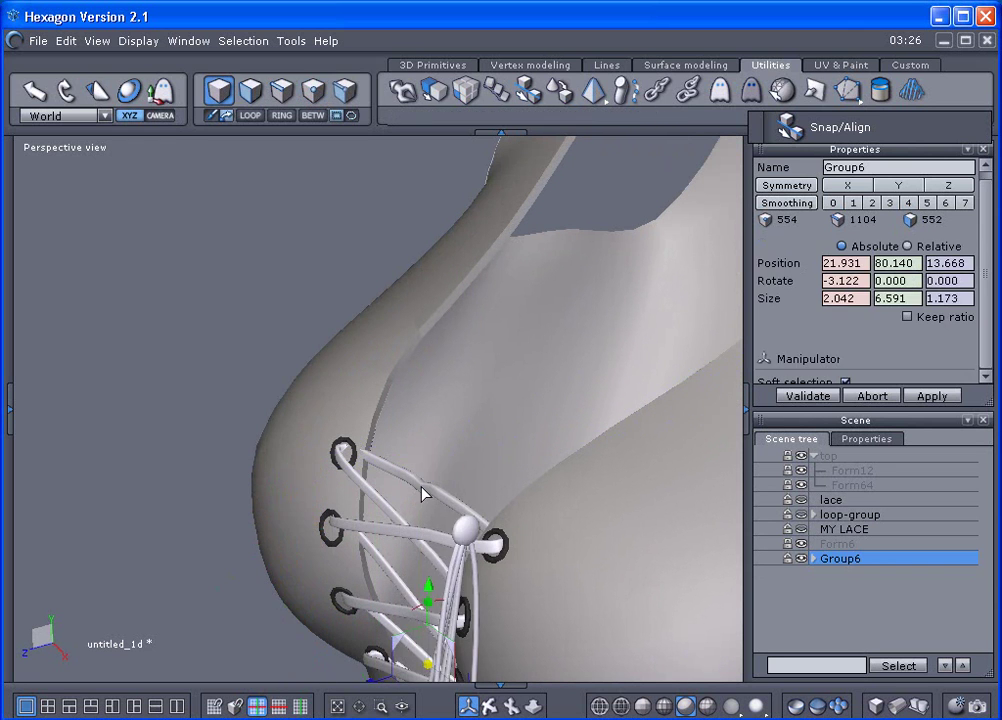
# Display the mesh wires again and shift the bow group slightly along X to about 21.81
pyautogui.moveTo(438, 499); pyautogui.dragTo(625, 381, button='middle')
pyautogui.click(707, 706)
pyautogui.moveTo(472, 602); pyautogui.dragTo(541, 524, button='right')
pyautogui.moveTo(563, 548); pyautogui.dragTo(557, 545)
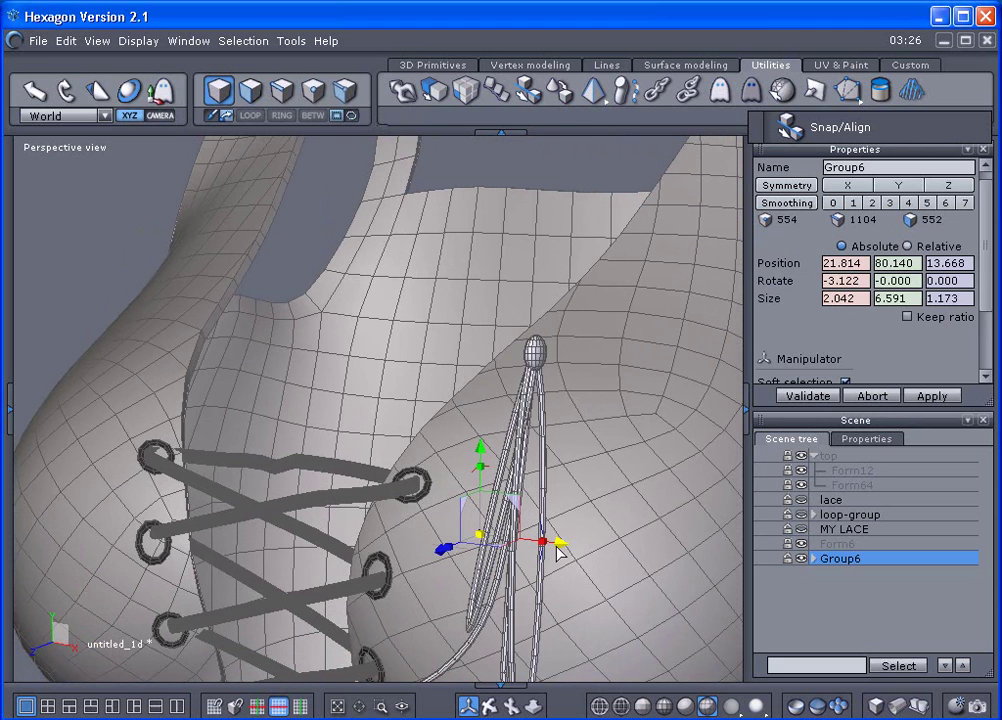
# Snap the top of the bow's knot onto the middle of the uppermost lace with Snap/Align
pyautogui.click(531, 100)
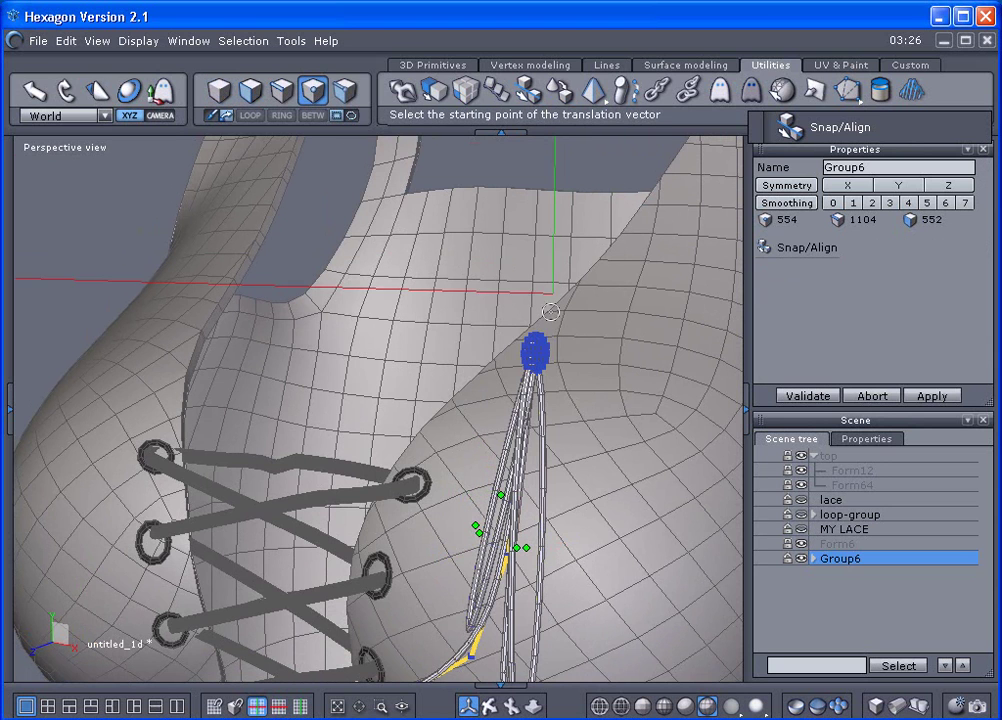
pyautogui.moveTo(549, 354)
pyautogui.mouseDown(button='right')
pyautogui.moveTo(552, 426)
pyautogui.moveTo(548, 342)
pyautogui.mouseUp(button='right')
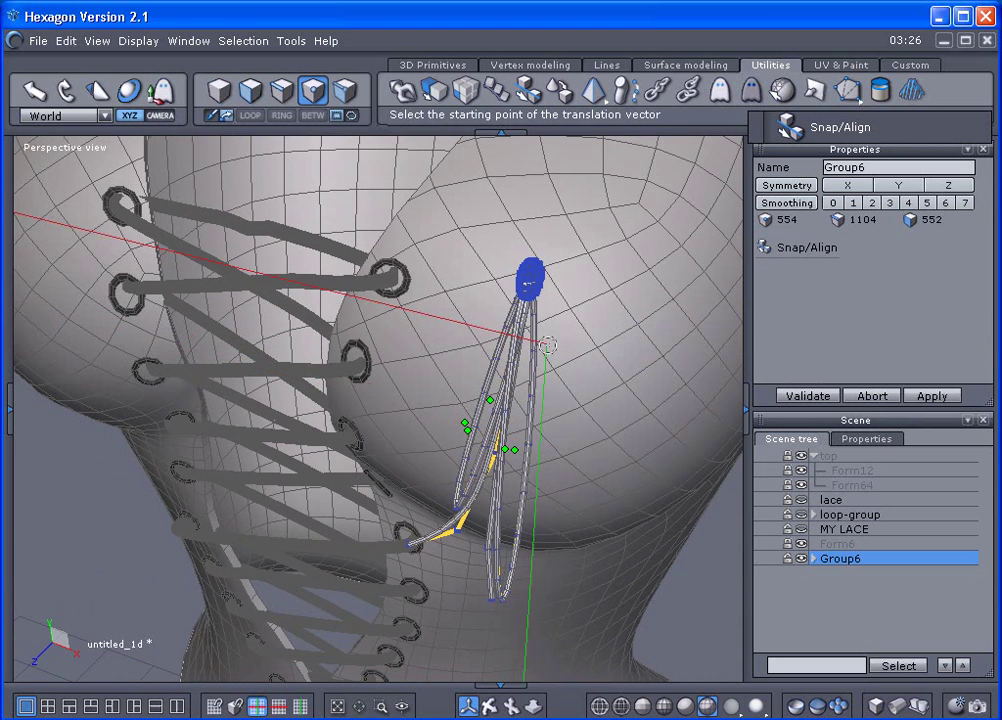
pyautogui.click(531, 268)
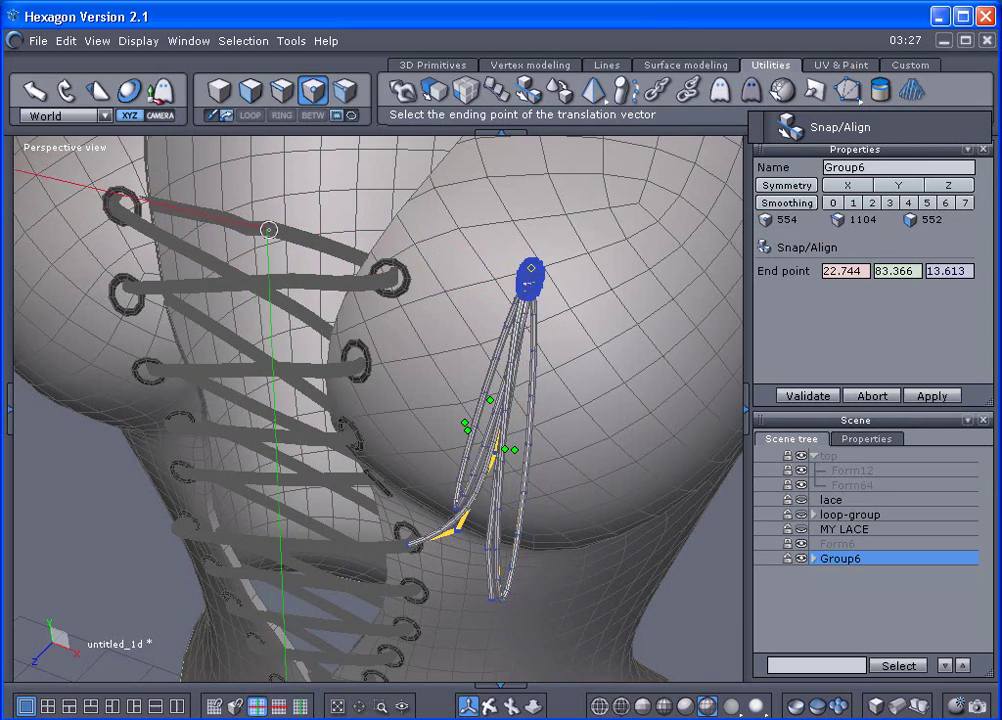
pyautogui.scroll(4, 268, 226)
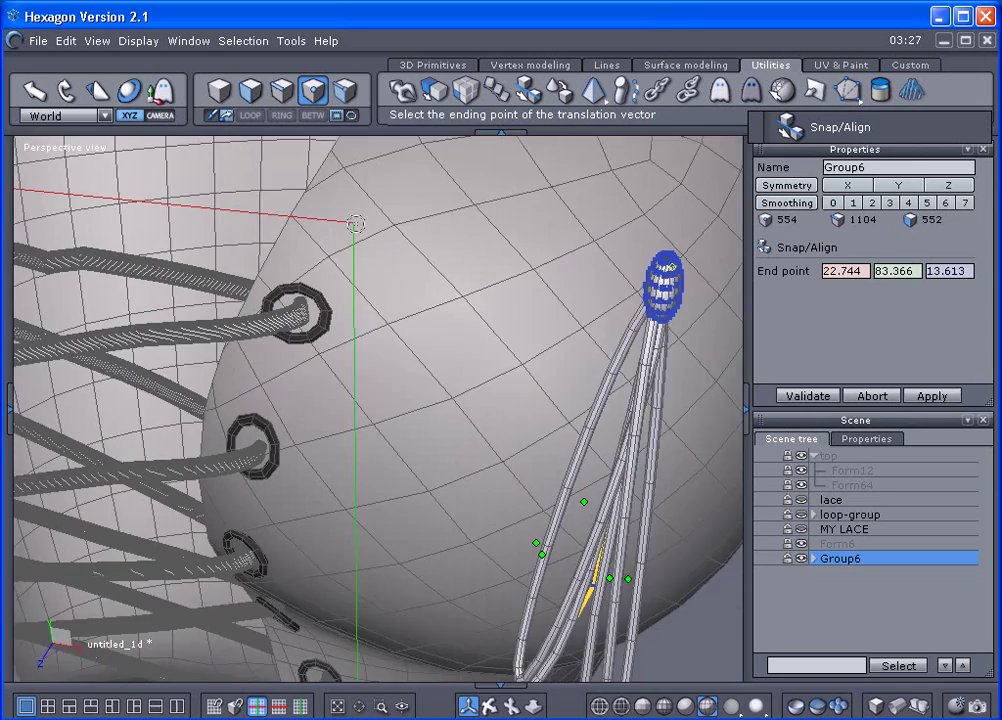
pyautogui.moveTo(356, 224); pyautogui.dragTo(584, 286, button='right')
pyautogui.click(240, 304)
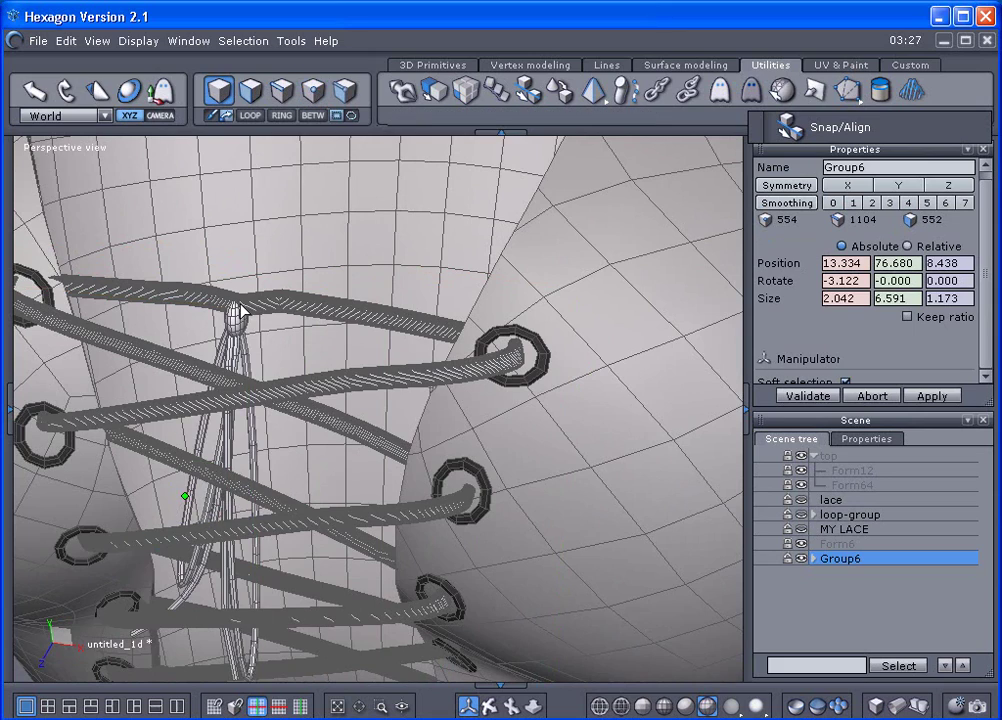
pyautogui.moveTo(280, 358); pyautogui.dragTo(232, 390, button='right')
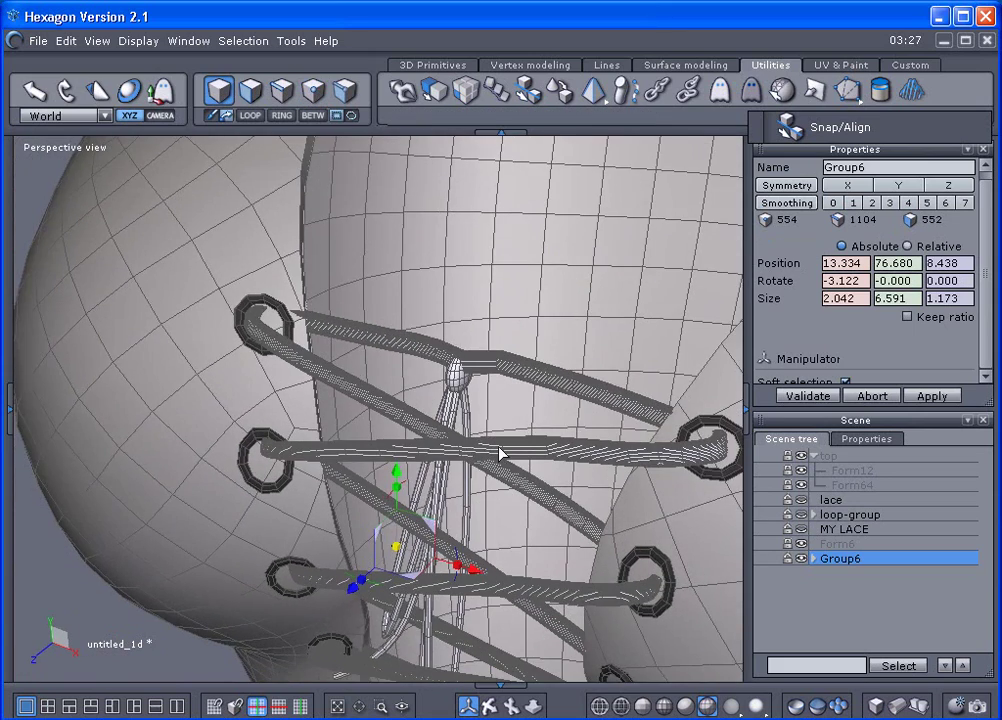
pyautogui.moveTo(500, 453); pyautogui.dragTo(469, 311, button='right')
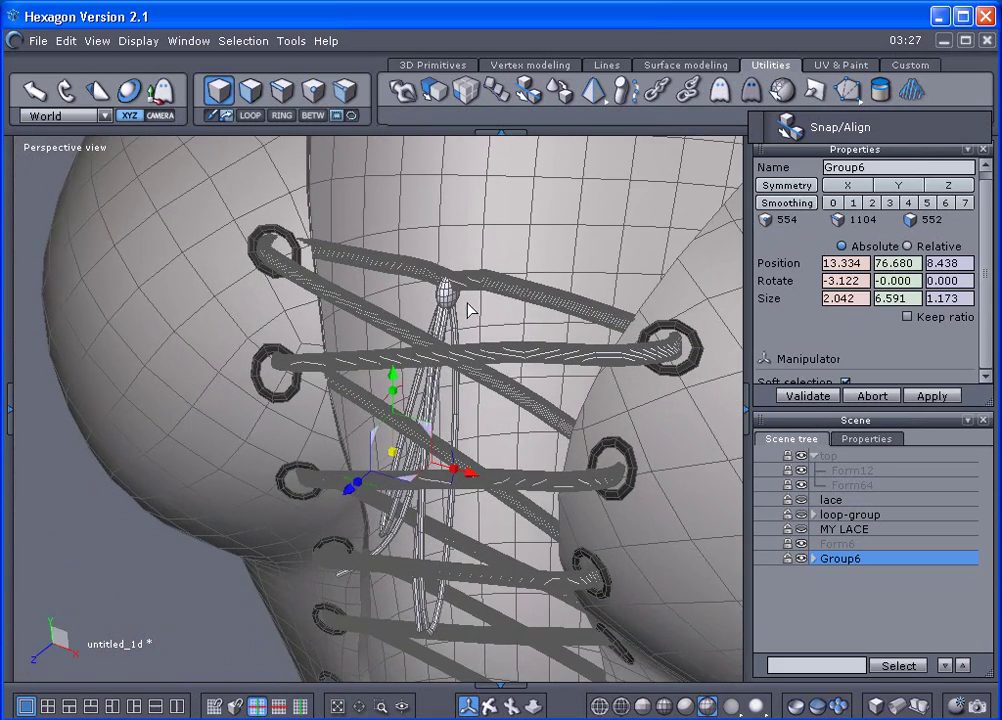
# Examine the bow group's component forms and how the knot sits on the uppermost lace
pyautogui.click(815, 559)
pyautogui.click(845, 588)
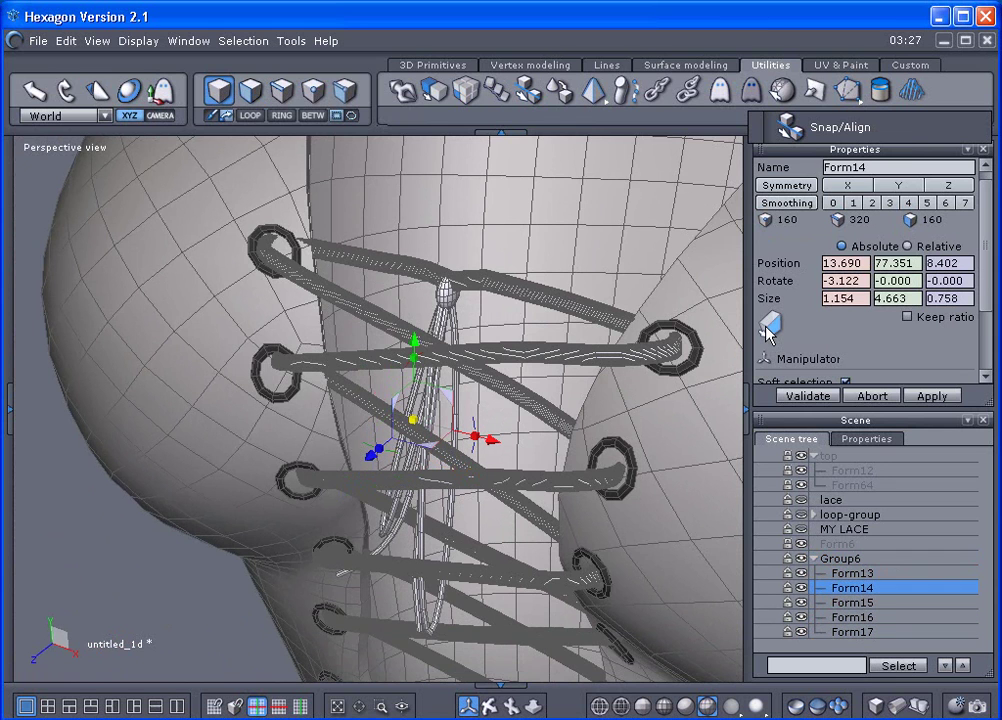
pyautogui.click(821, 601)
pyautogui.click(815, 559)
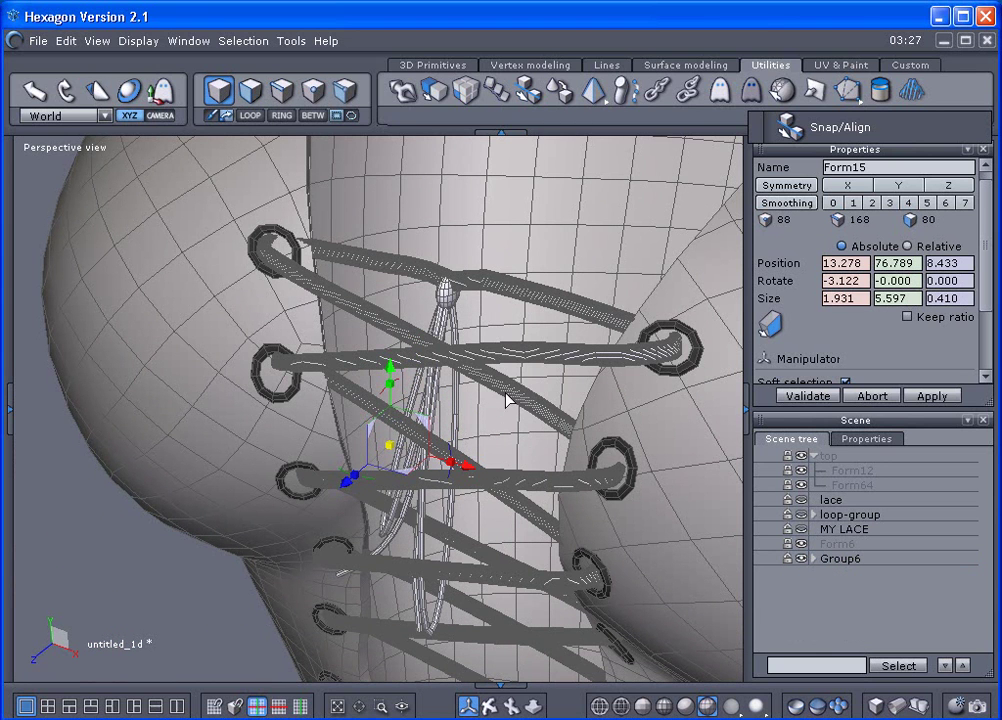
pyautogui.moveTo(506, 393); pyautogui.dragTo(304, 511, button='right')
pyautogui.moveTo(441, 473); pyautogui.dragTo(364, 474, button='middle')
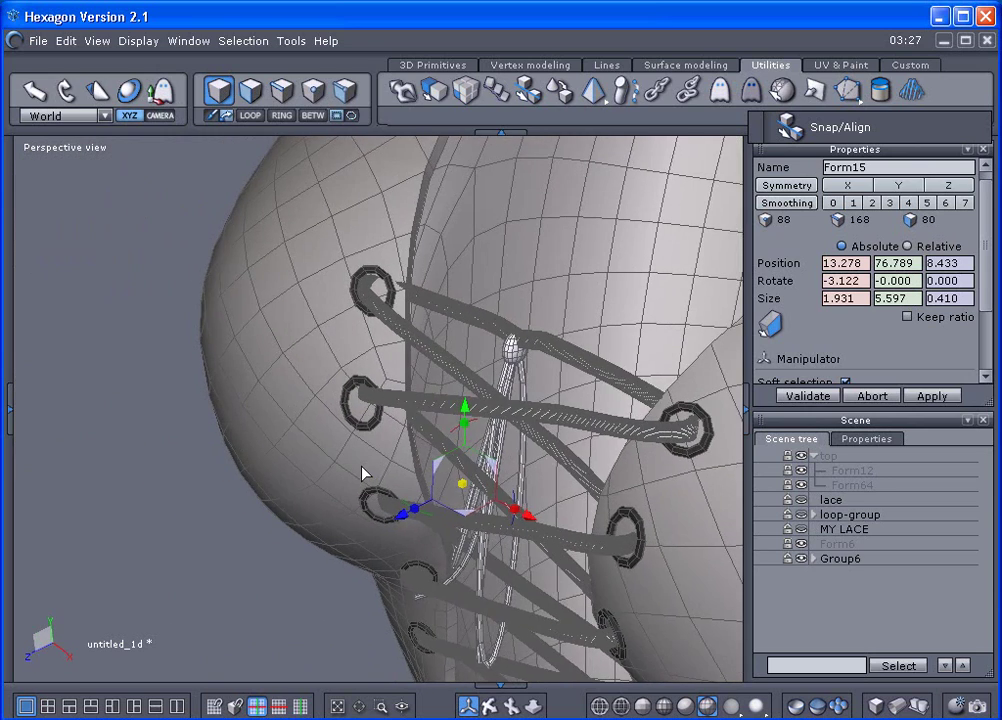
pyautogui.moveTo(437, 471); pyautogui.dragTo(325, 425, button='middle')
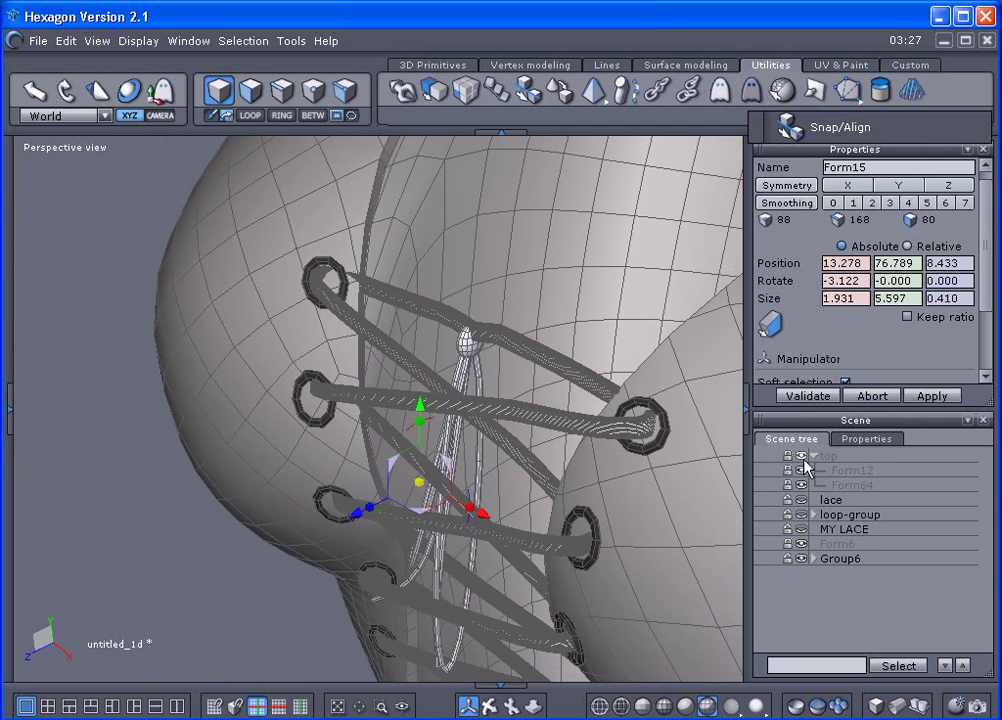
pyautogui.click(813, 456)
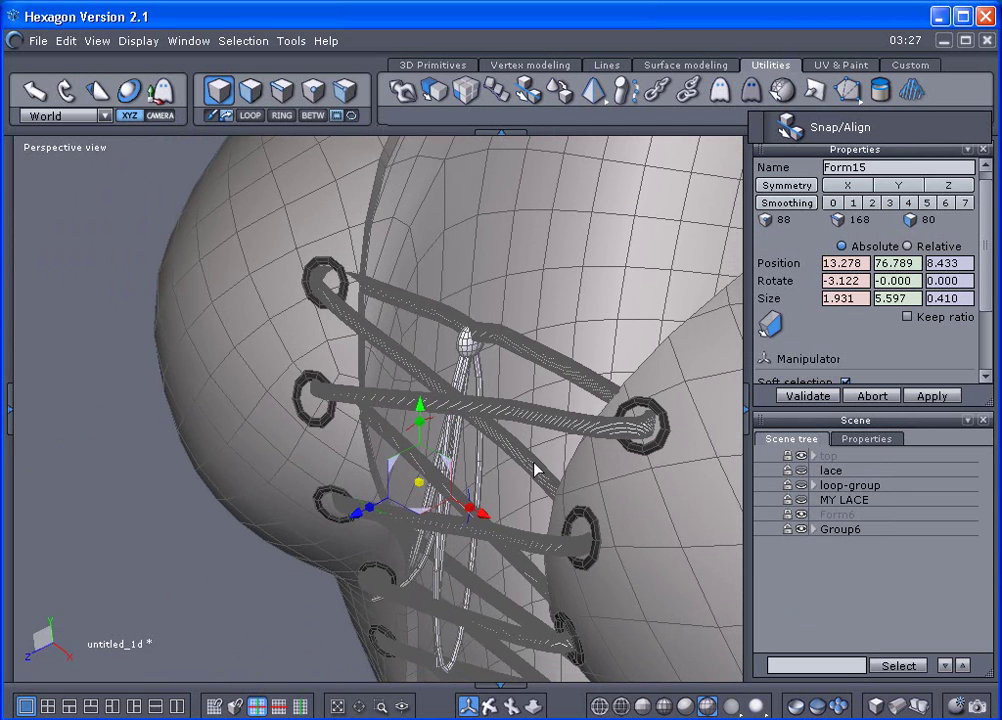
pyautogui.moveTo(534, 463); pyautogui.dragTo(395, 513, button='middle')
pyautogui.moveTo(397, 514); pyautogui.dragTo(288, 216, button='right')
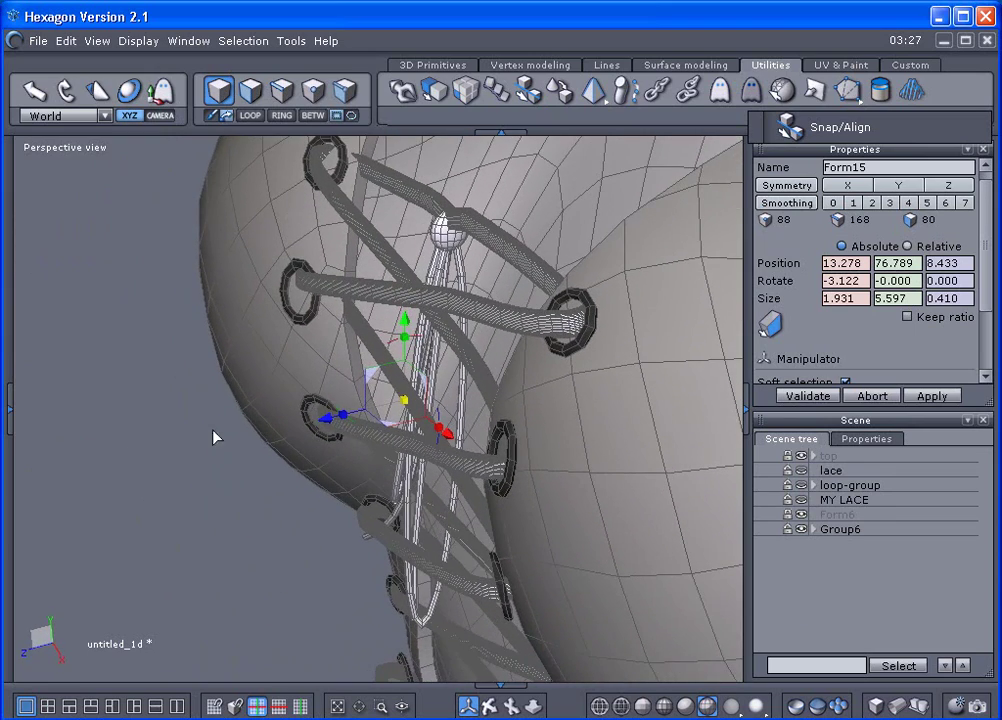
# Switch to smooth shading without wires and raise the bow group slightly along Y to about 76.85
pyautogui.click(203, 457)
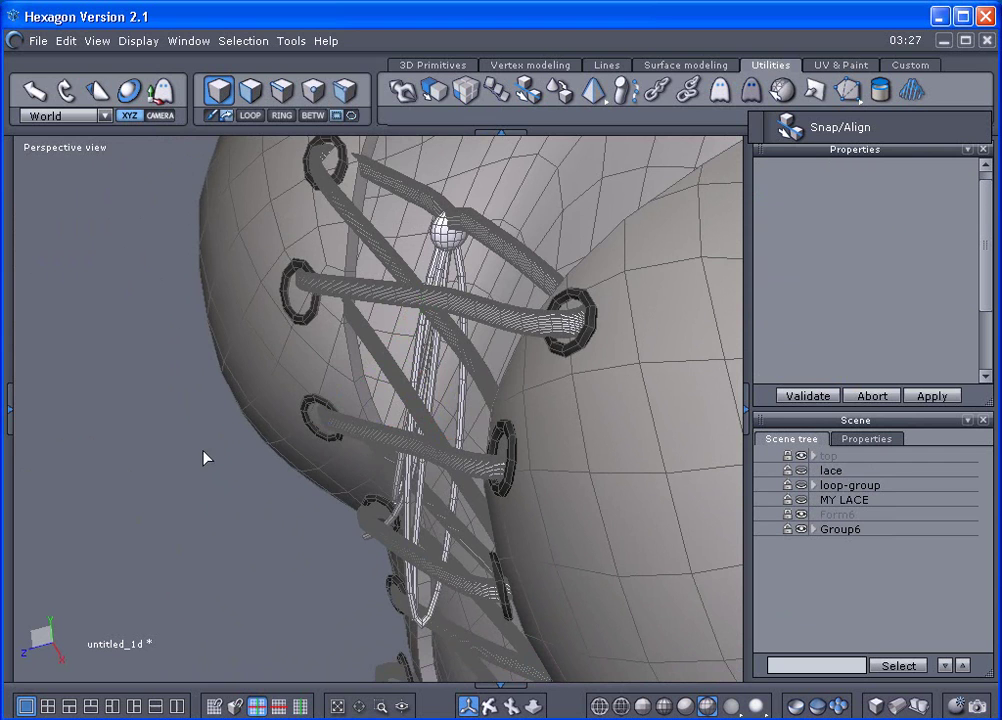
pyautogui.click(686, 707)
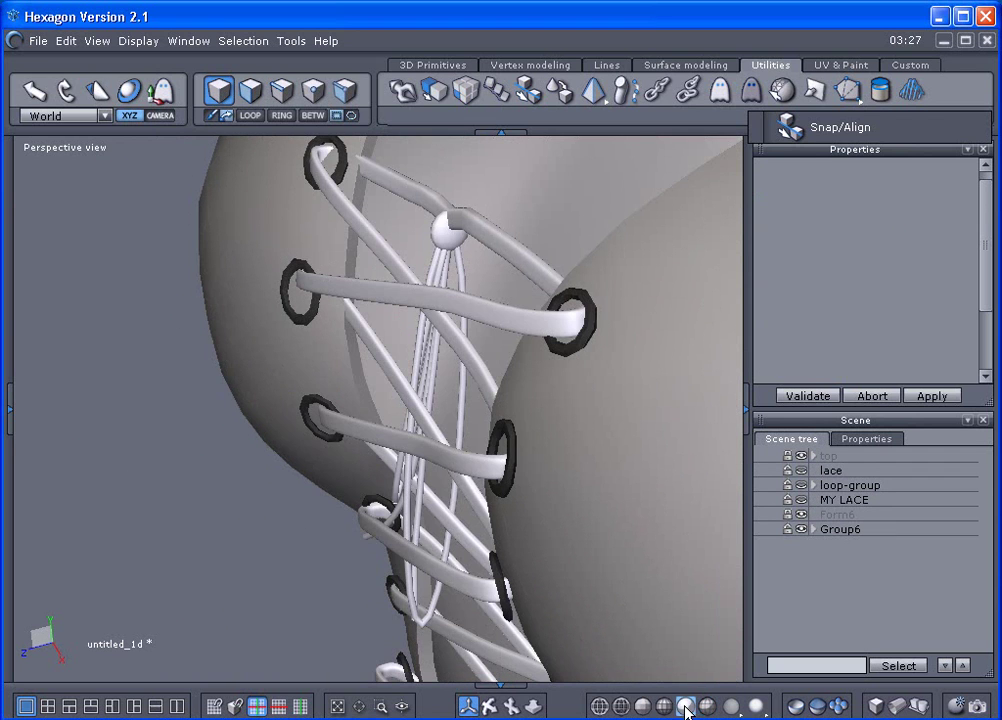
pyautogui.click(445, 246)
pyautogui.moveTo(410, 333); pyautogui.dragTo(411, 322)
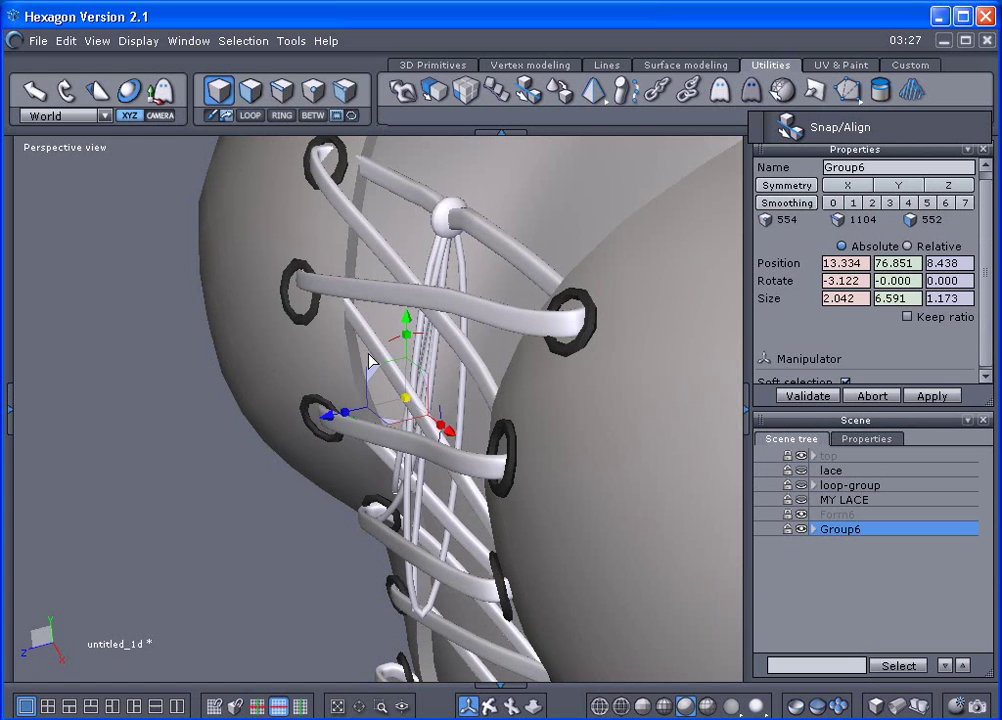
# Deselect the bow group and examine the knot and hanging loops on the lacing from the front and both sides
pyautogui.click(190, 457)
pyautogui.scroll(-5, 201, 453)
pyautogui.moveTo(201, 453); pyautogui.dragTo(347, 550, button='right')
pyautogui.moveTo(347, 550); pyautogui.dragTo(503, 474, button='middle')
pyautogui.scroll(-4, 504, 474)
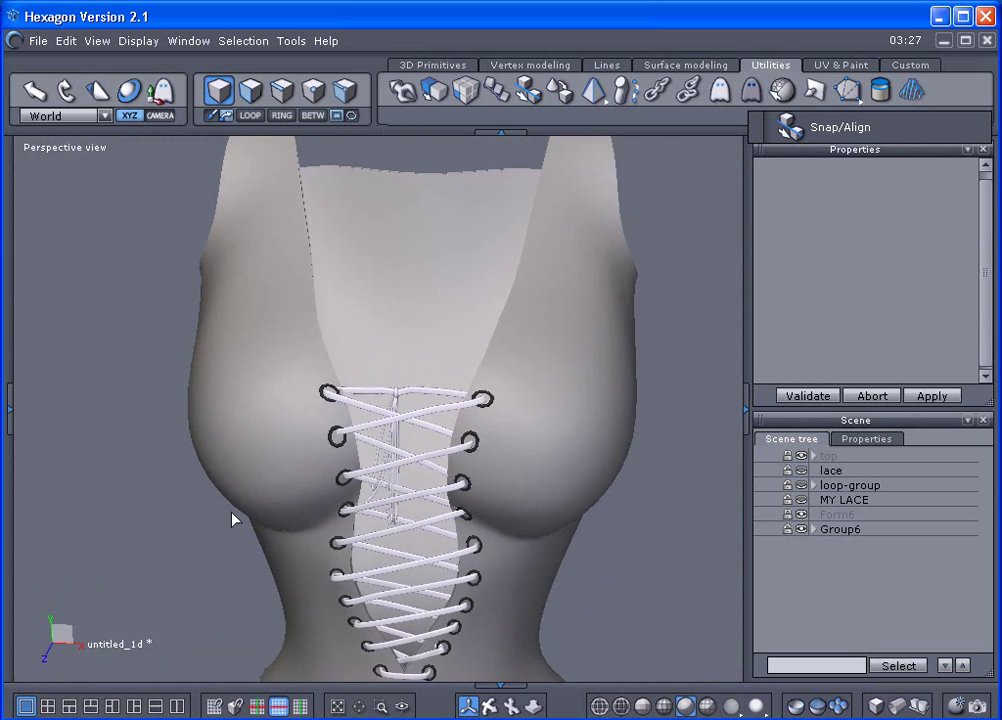
pyautogui.moveTo(232, 519); pyautogui.dragTo(532, 454, button='right')
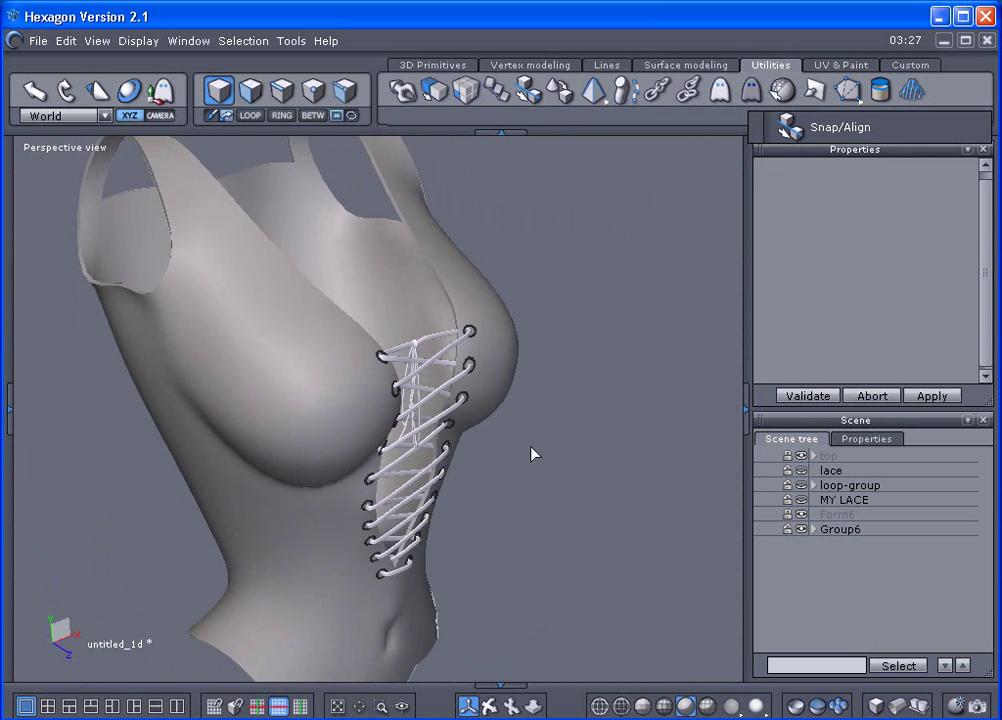
pyautogui.scroll(2, 436, 449)
pyautogui.scroll(2, 510, 431)
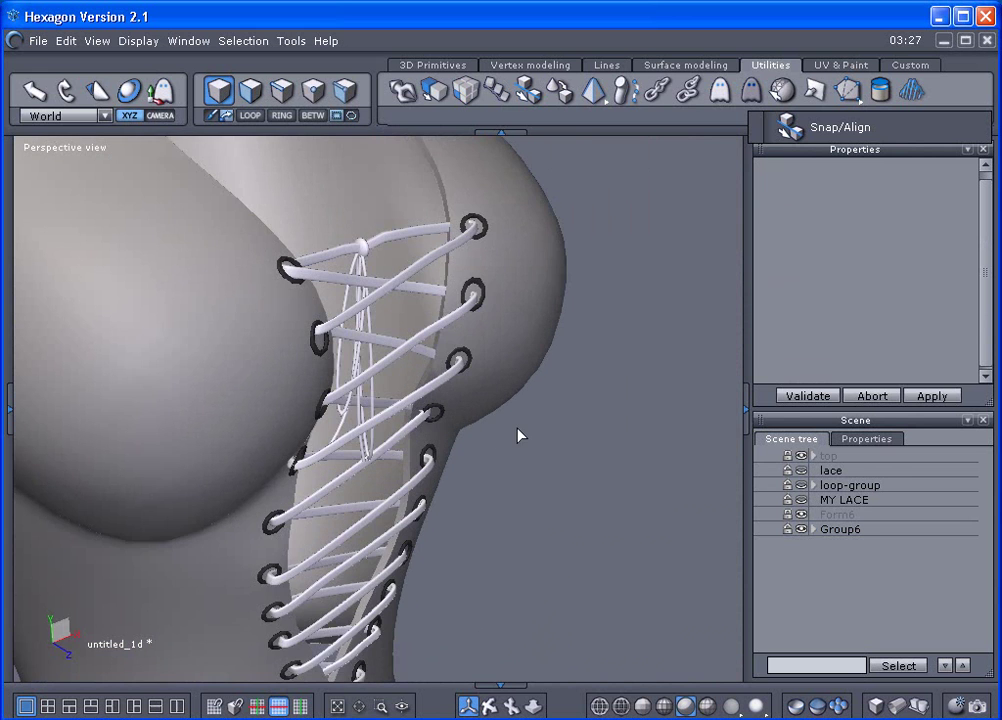
pyautogui.moveTo(517, 427); pyautogui.dragTo(553, 514, button='middle')
pyautogui.moveTo(576, 517); pyautogui.dragTo(241, 549, button='right')
pyautogui.scroll(3, 363, 467)
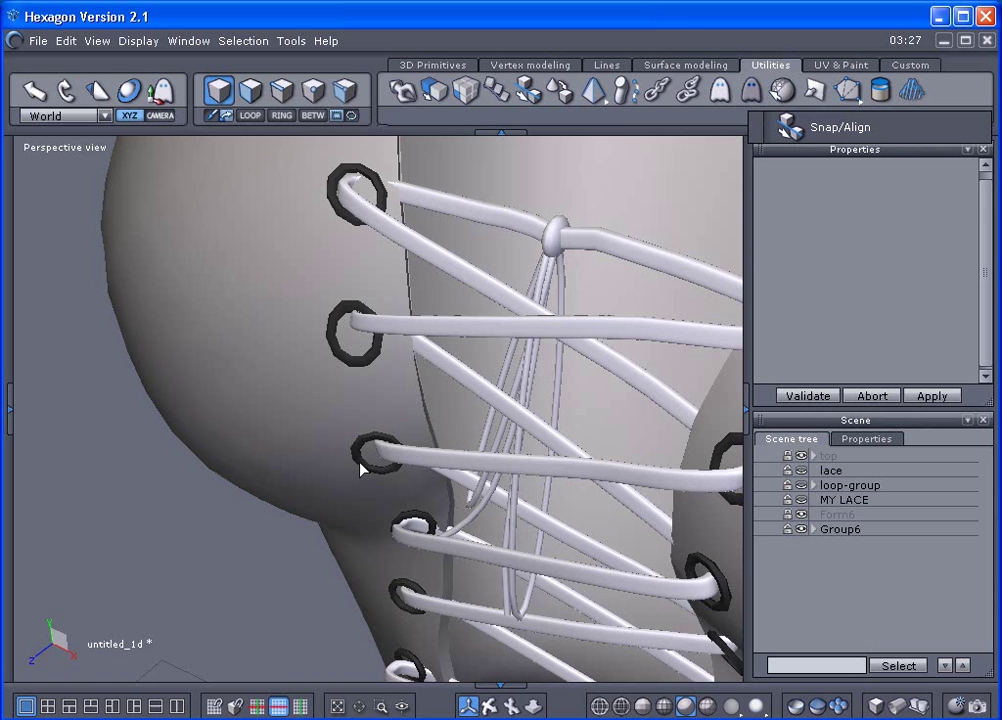
pyautogui.moveTo(360, 466); pyautogui.dragTo(197, 597, button='right')
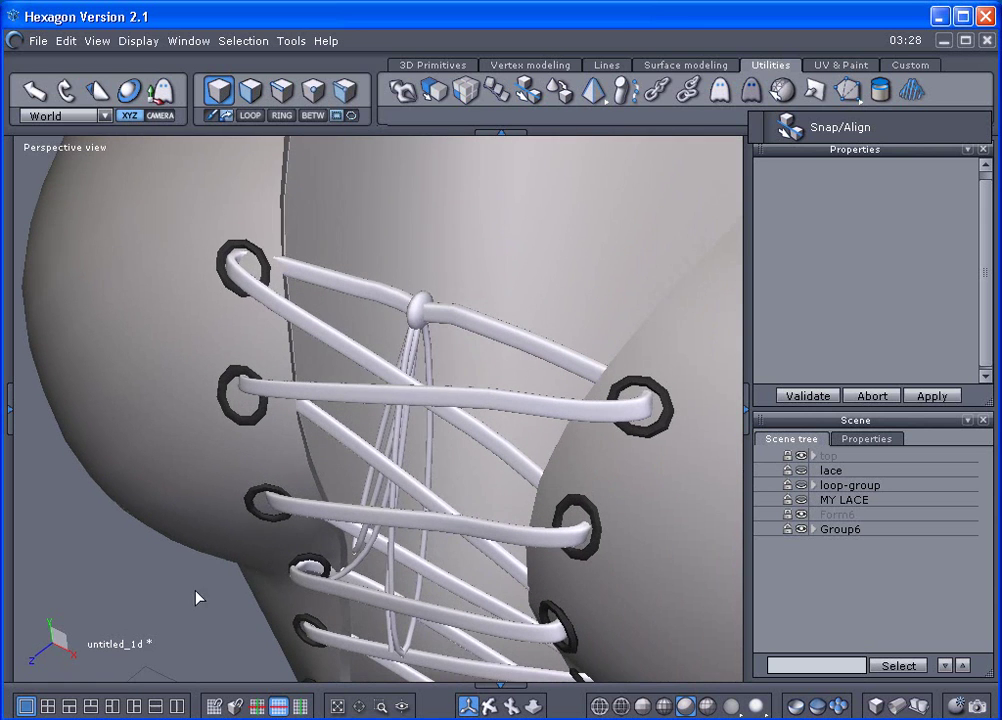
# Set the bow group's rotation pivot point at the top of the knot
pyautogui.click(421, 318)
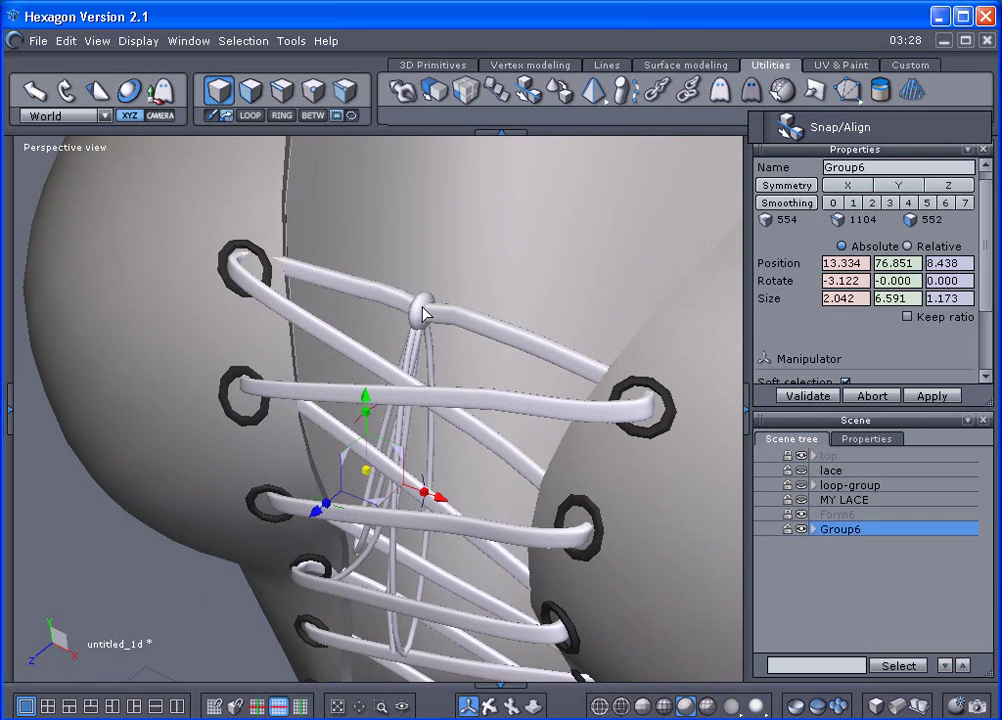
pyautogui.rightClick(132, 574)
pyautogui.click(143, 474)
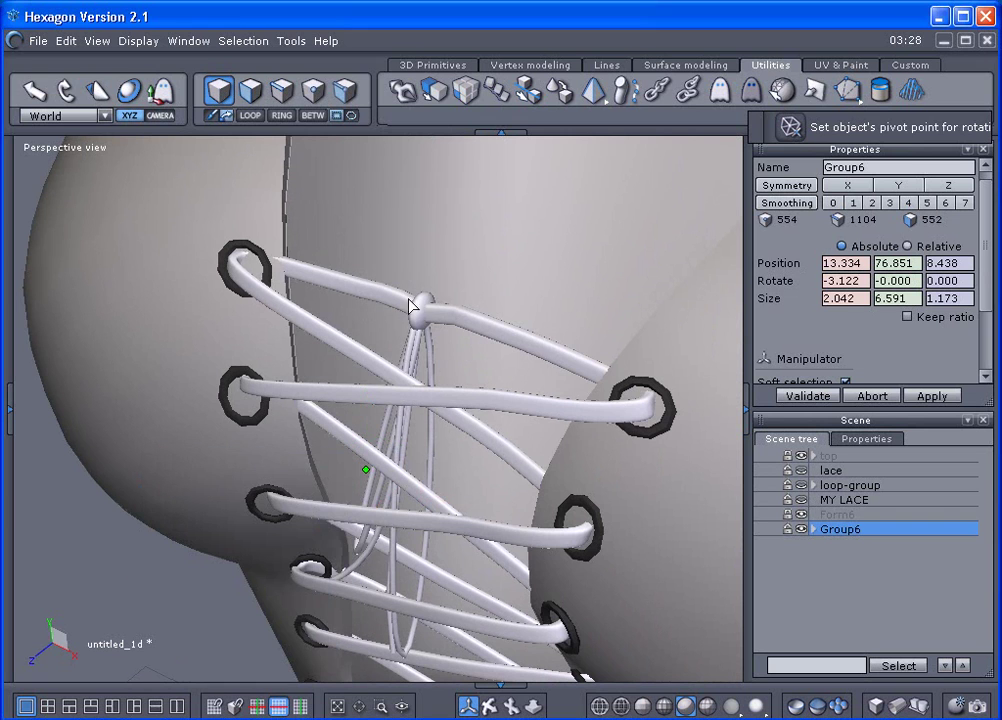
pyautogui.click(425, 300)
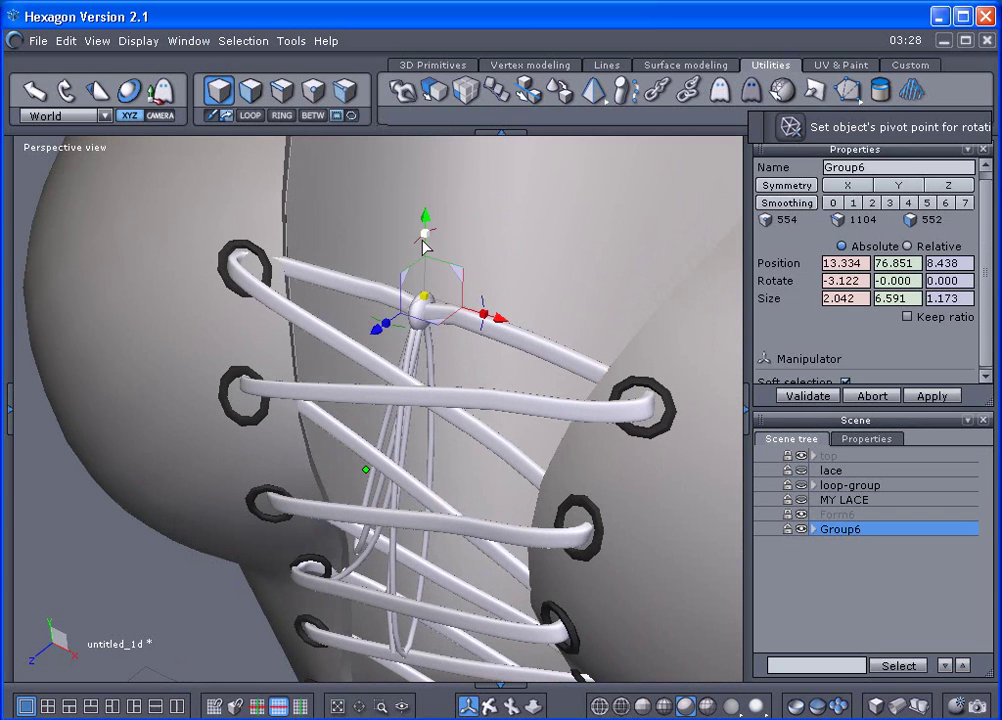
# Try rotating the bow group around X to about -3.96 degrees from the knot pivot, and undo the rotation
pyautogui.moveTo(418, 240)
pyautogui.mouseDown()
pyautogui.moveTo(431, 235)
pyautogui.moveTo(419, 242)
pyautogui.mouseUp()
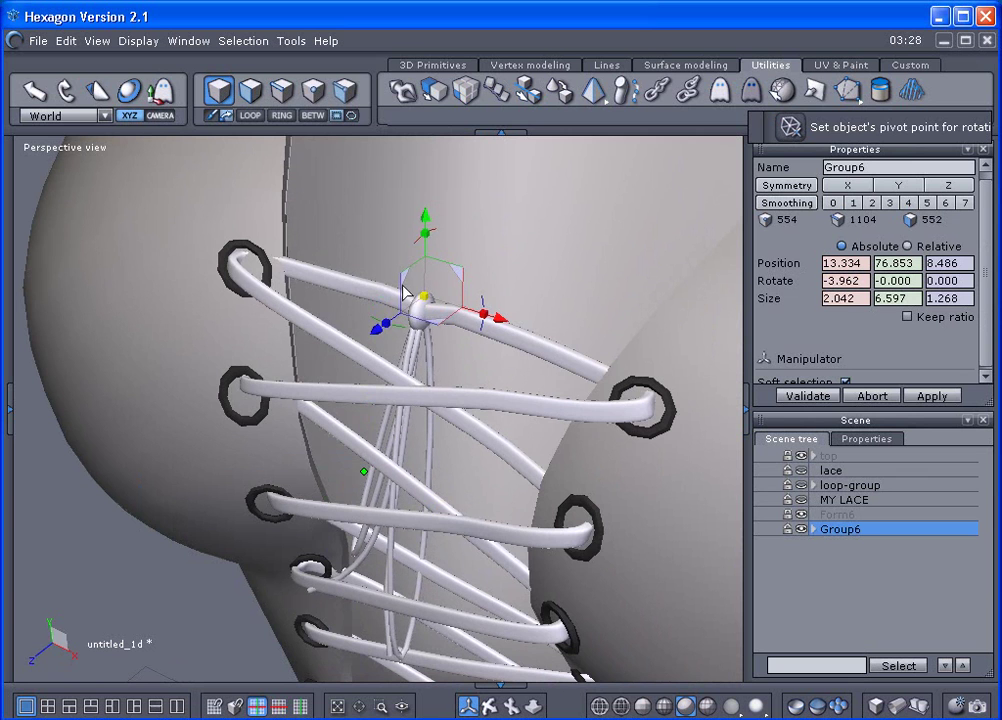
pyautogui.moveTo(344, 375); pyautogui.dragTo(384, 361, button='right')
pyautogui.moveTo(385, 368); pyautogui.dragTo(505, 355, button='middle')
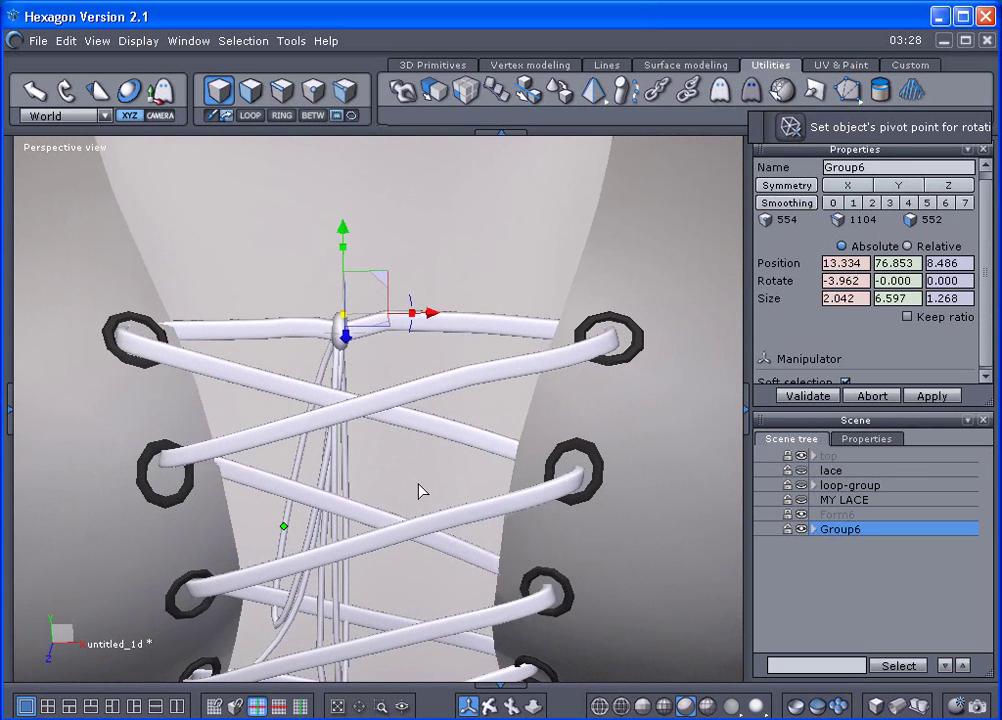
pyautogui.hotkey('ctrl', 'z')
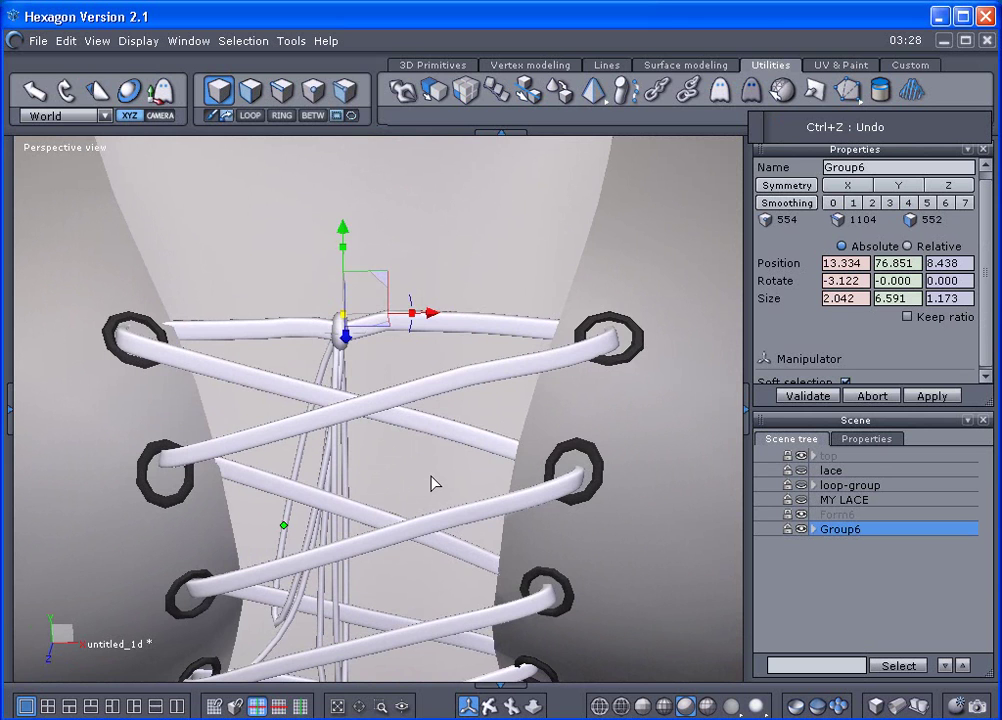
# Deselect the bow group and check the whole laced top with its bow from the front and the side
pyautogui.moveTo(432, 476); pyautogui.dragTo(432, 476, button='middle')
pyautogui.scroll(-6, 432, 483)
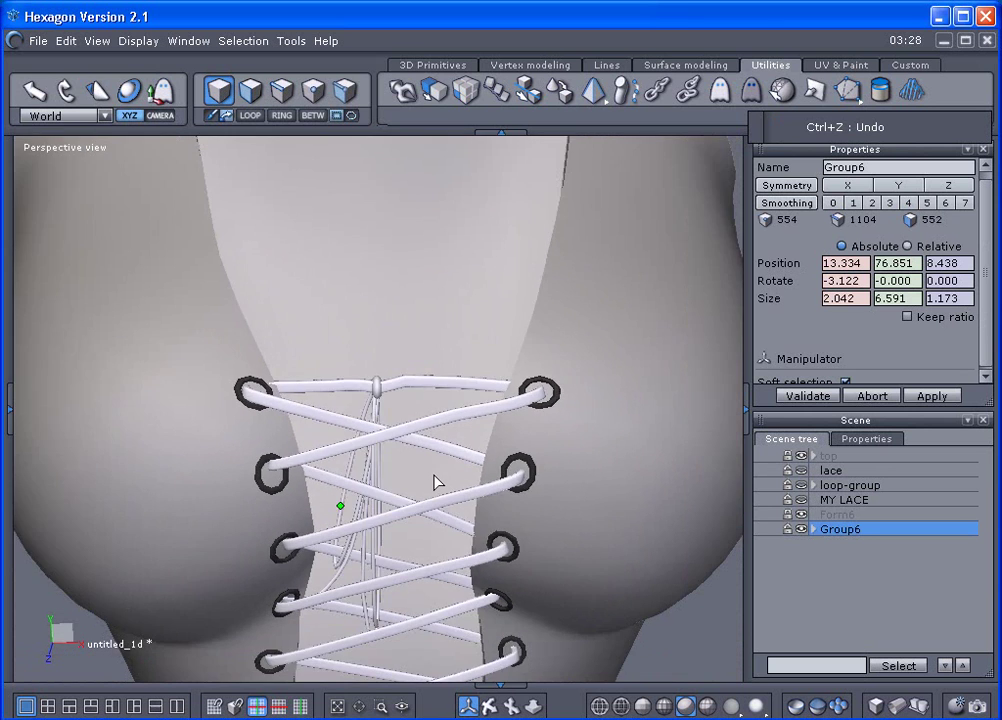
pyautogui.click(114, 570)
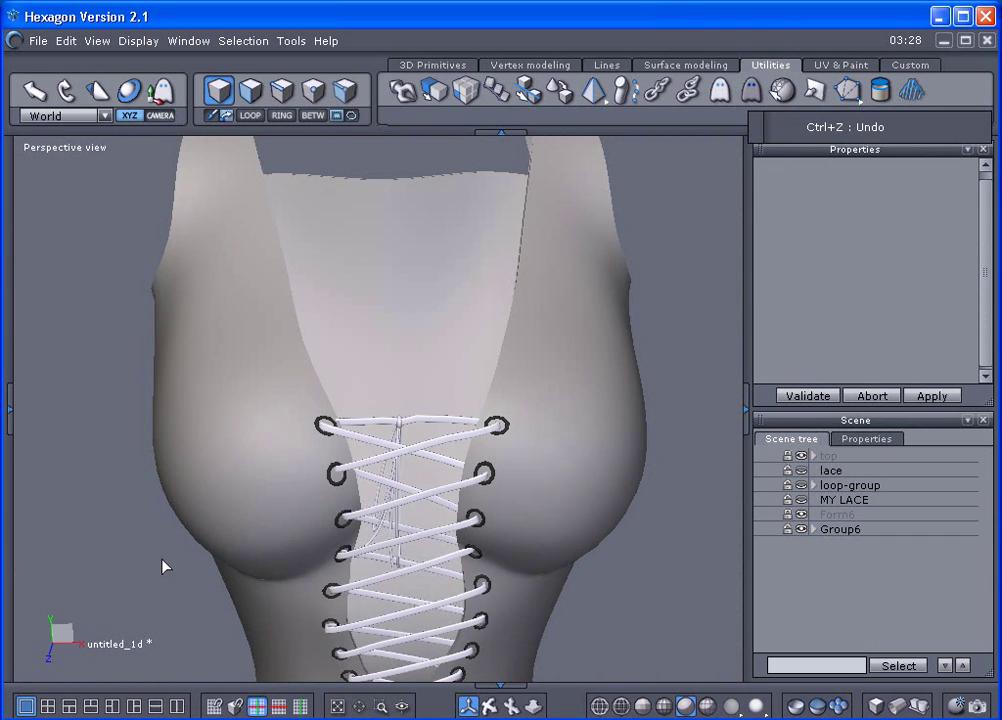
pyautogui.moveTo(163, 564); pyautogui.dragTo(523, 458, button='middle')
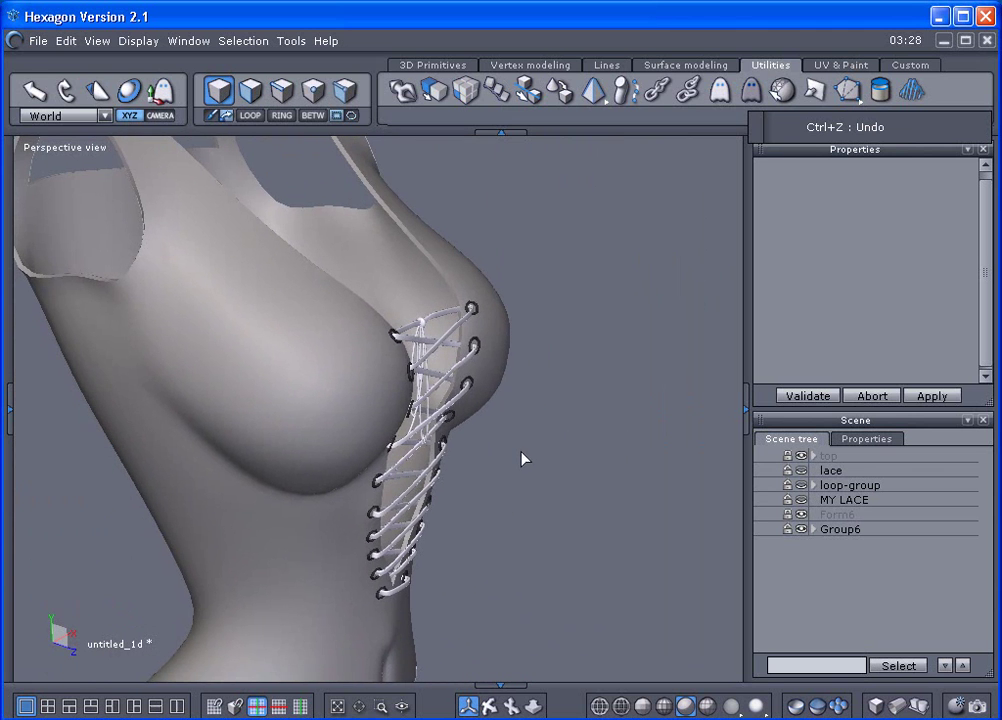